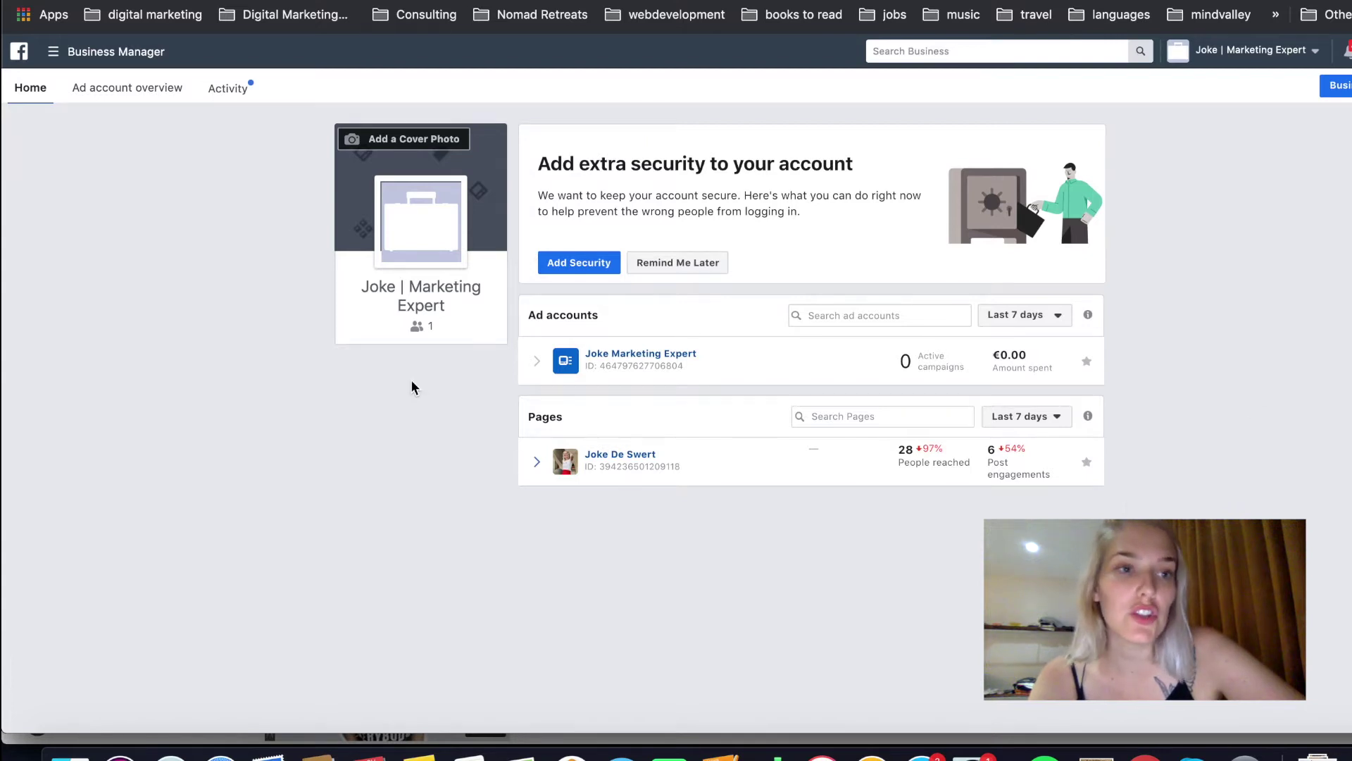
Go to the Audiences page through the Business Manager menu (Assets > Audiences)
left_click(112, 59)
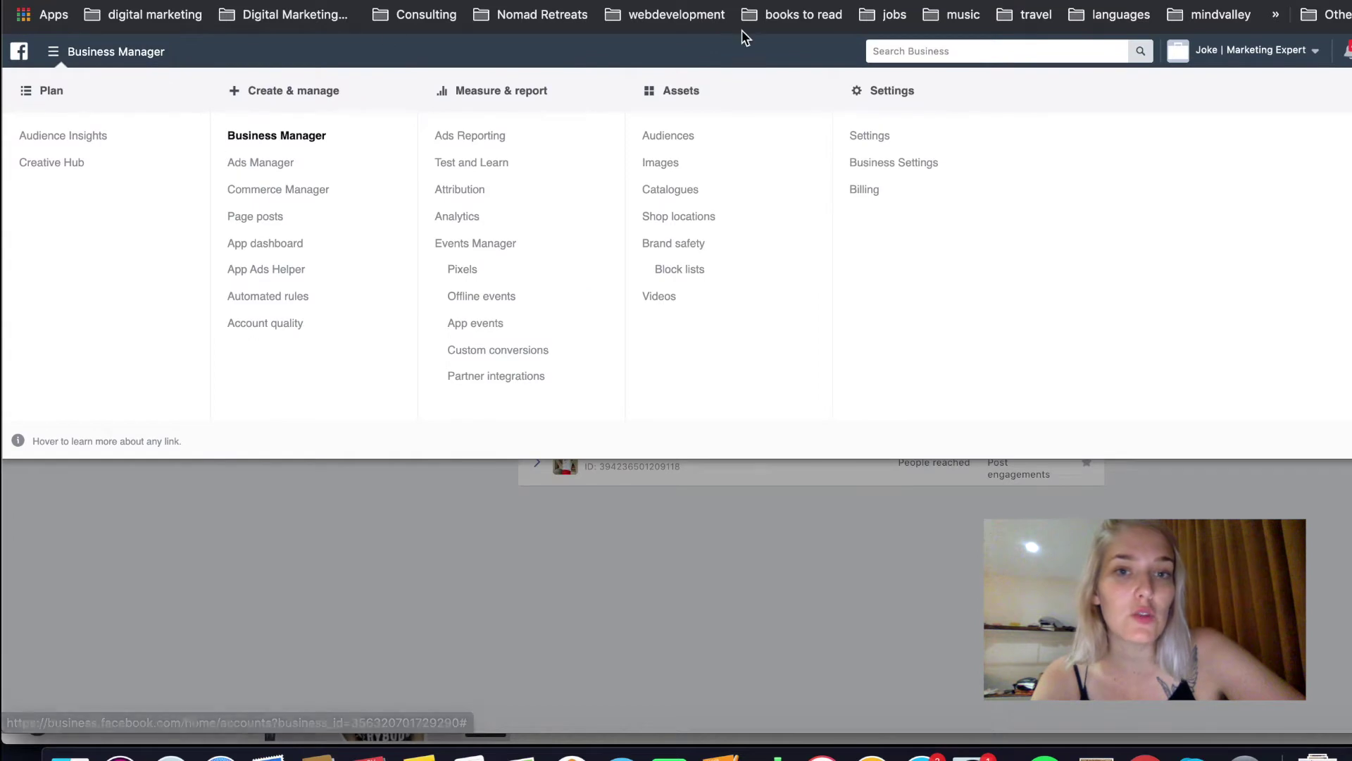
left_click(668, 135)
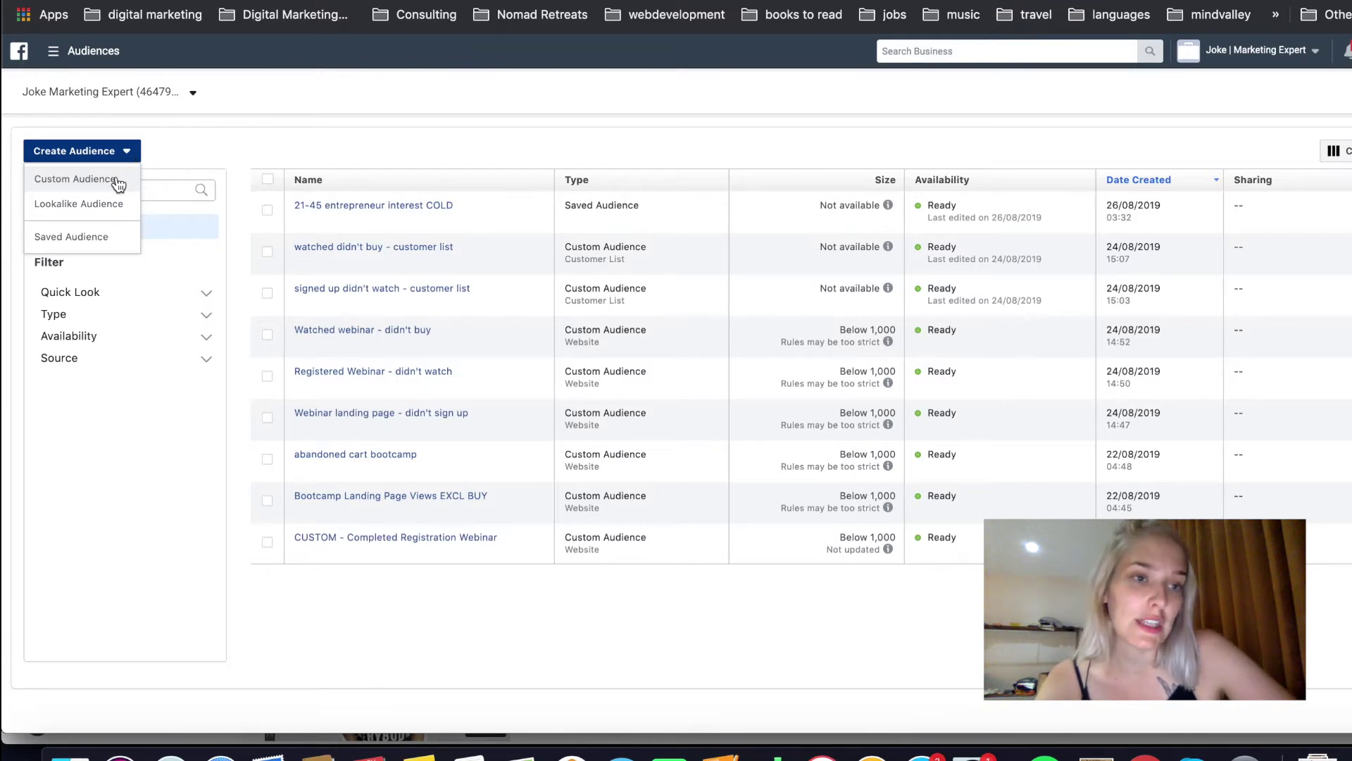
Choose Saved Audience and start naming it 'test' in the Audience Name field
left_click(102, 240)
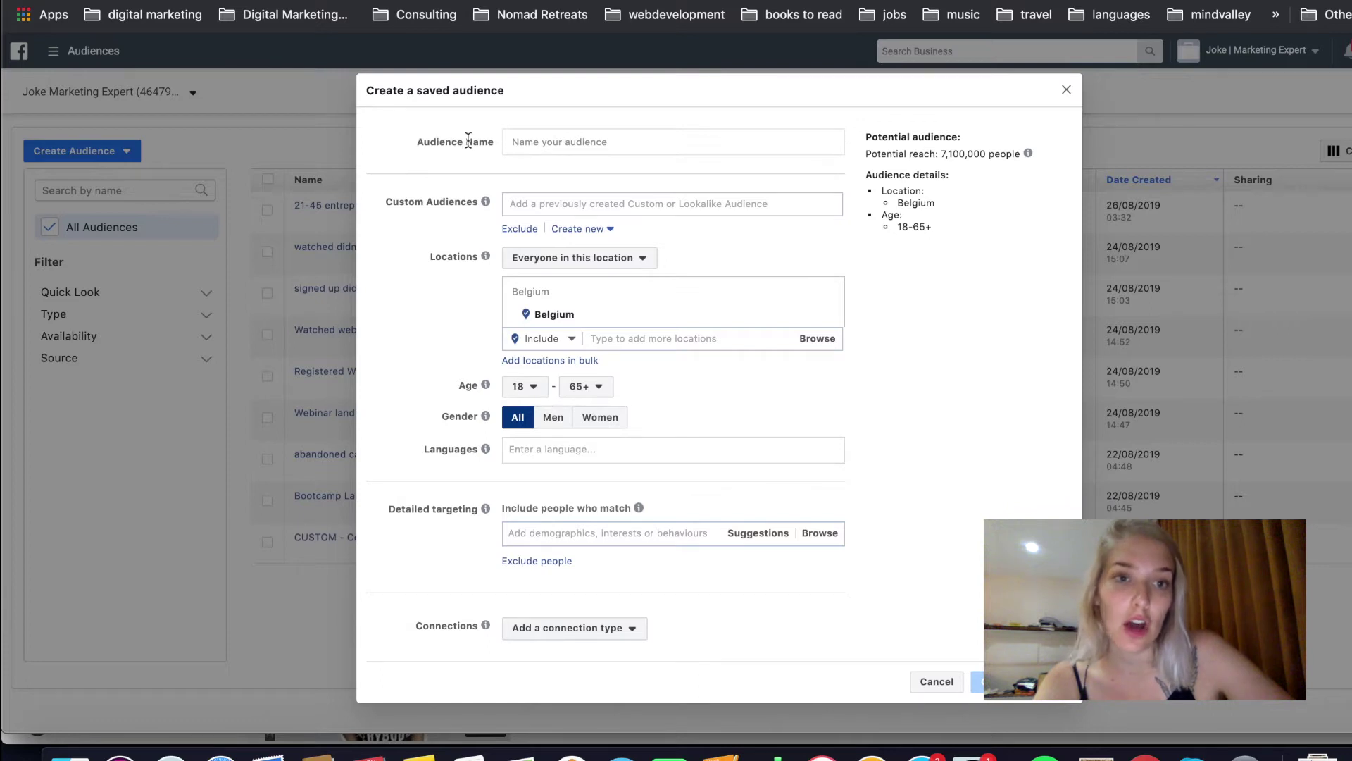
left_click(522, 143)
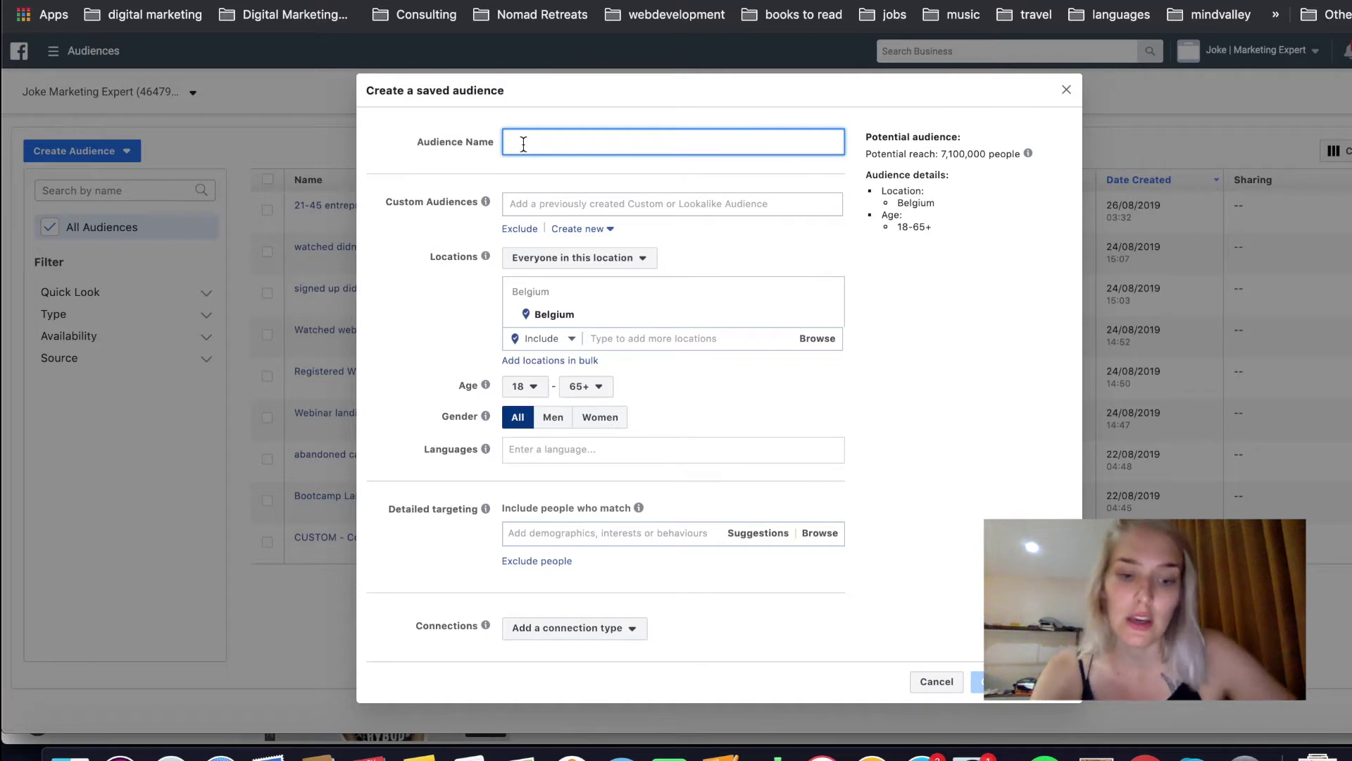
type("test ")
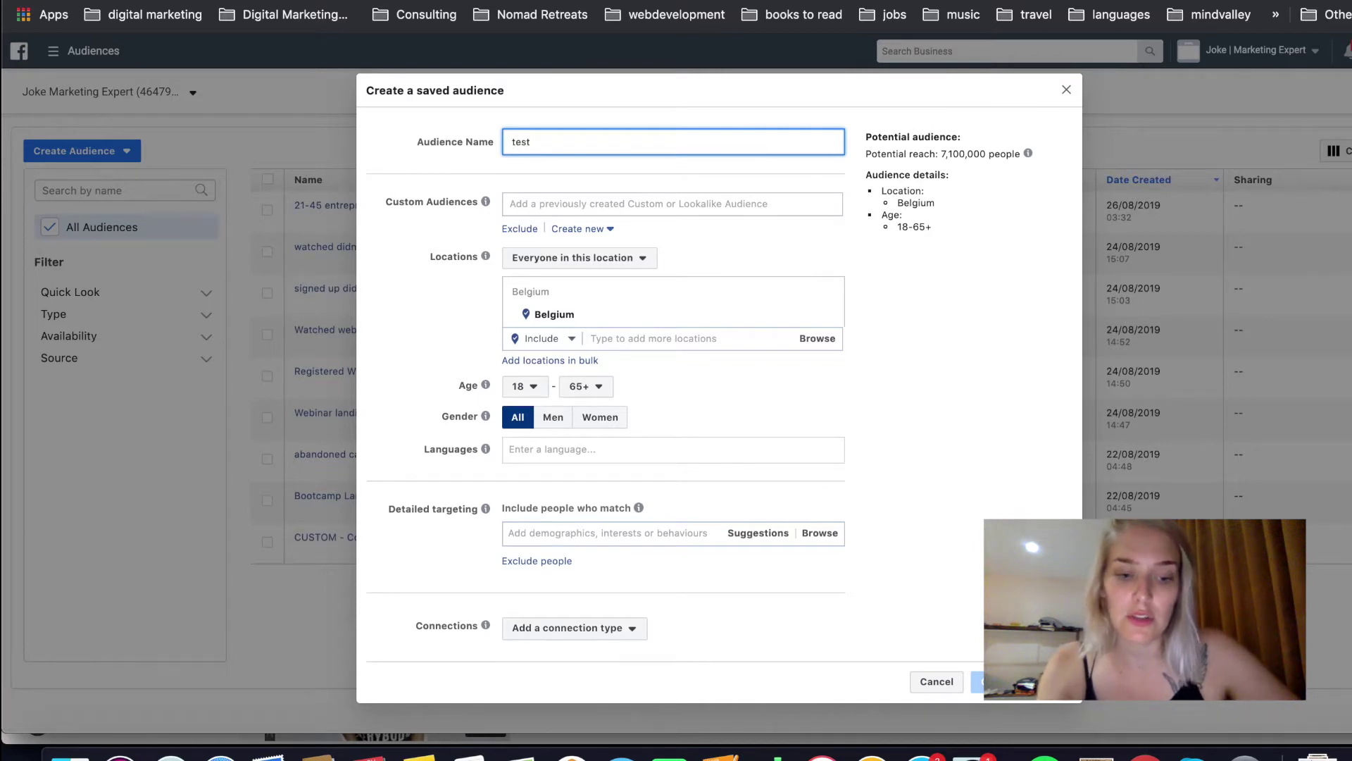
type("saved aud")
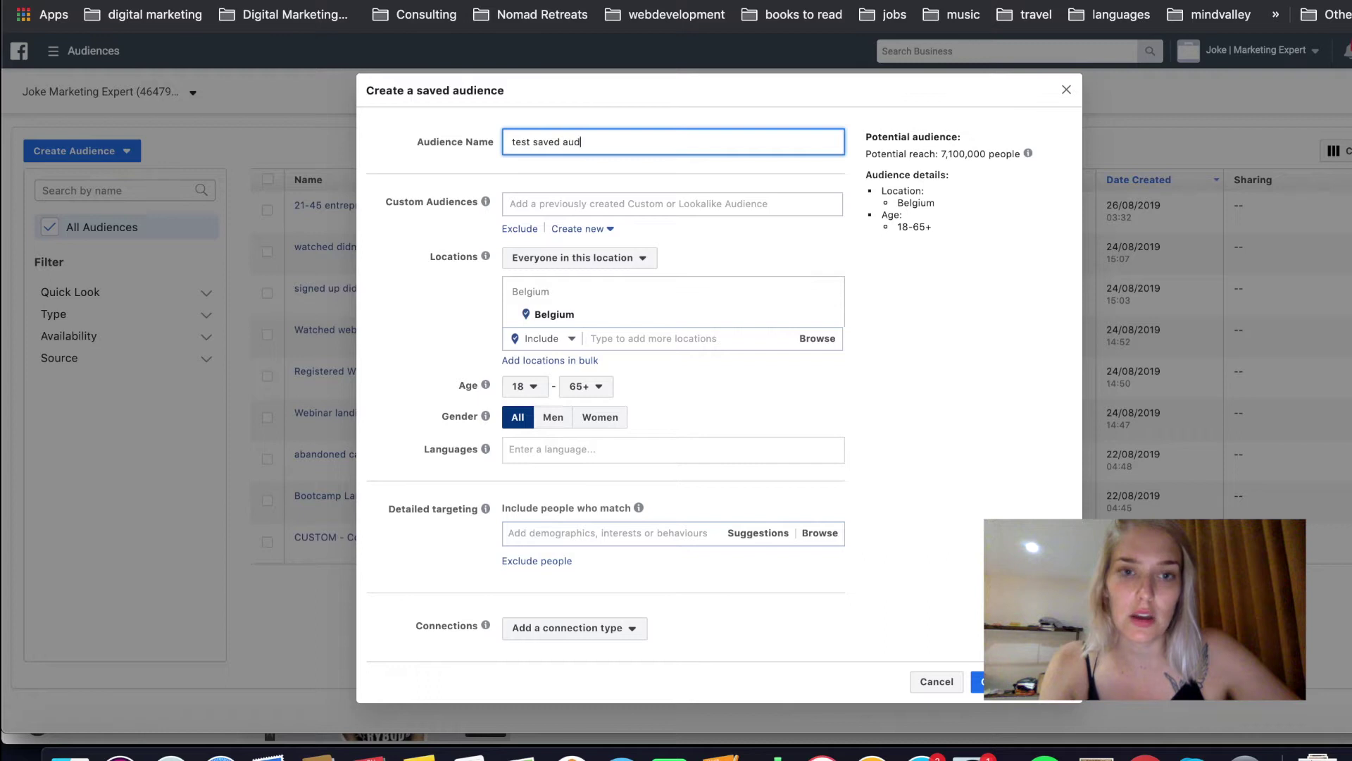
type("ience")
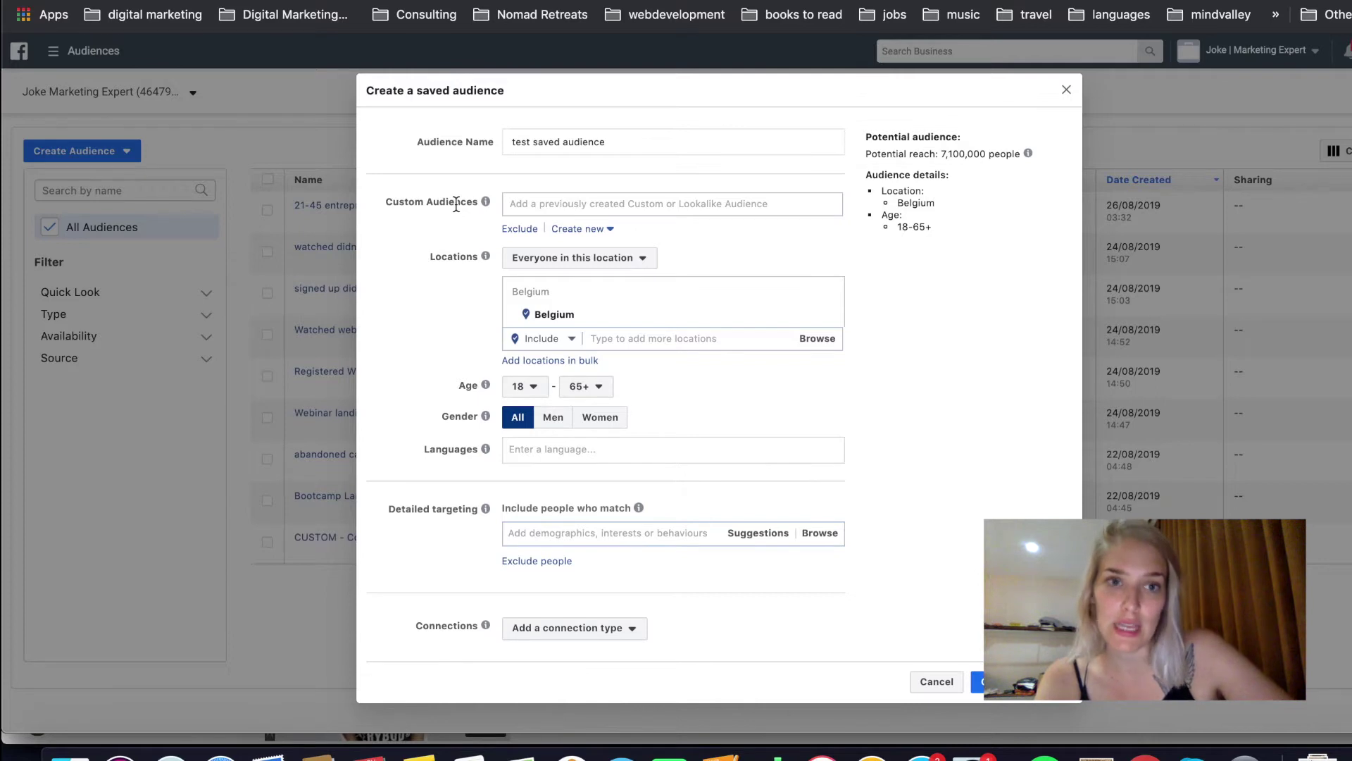
mouse_move(486, 201)
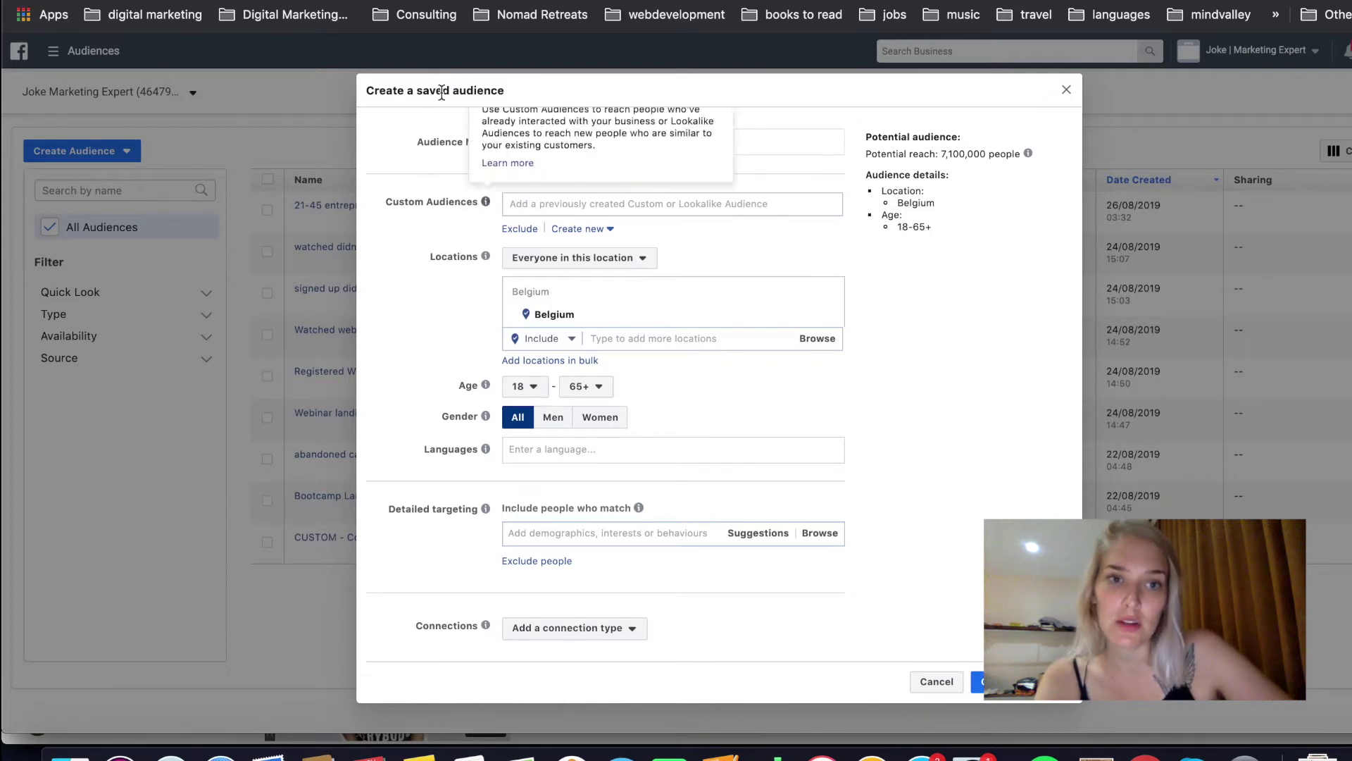
left_click(793, 204)
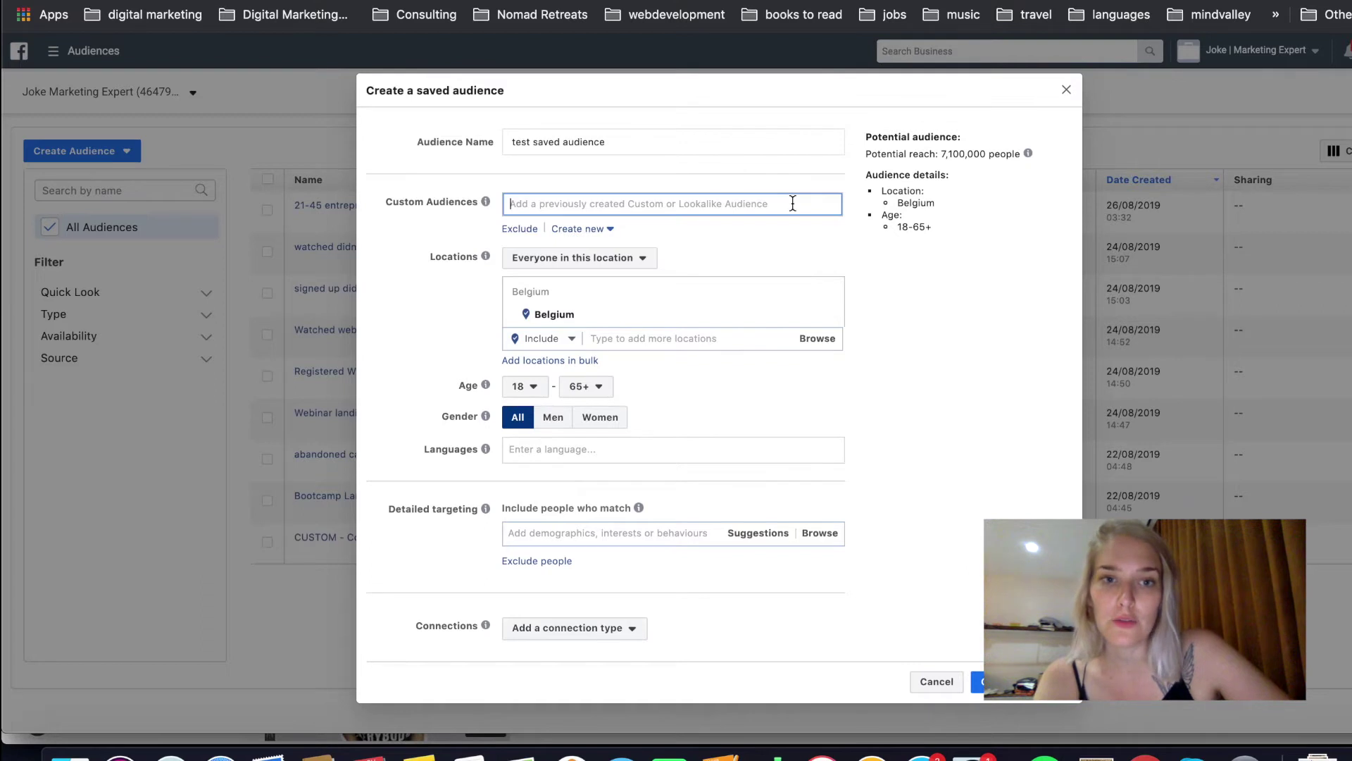
left_click(584, 204)
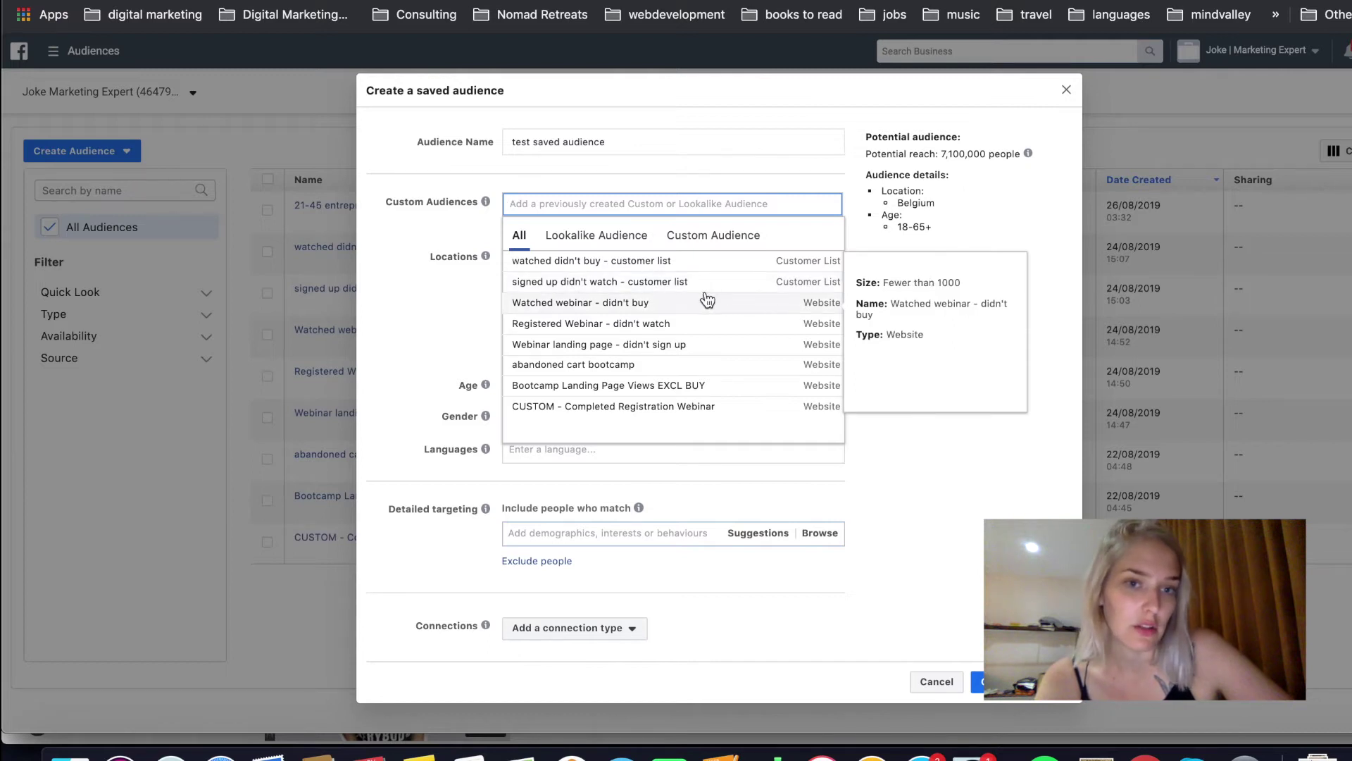
left_click(430, 224)
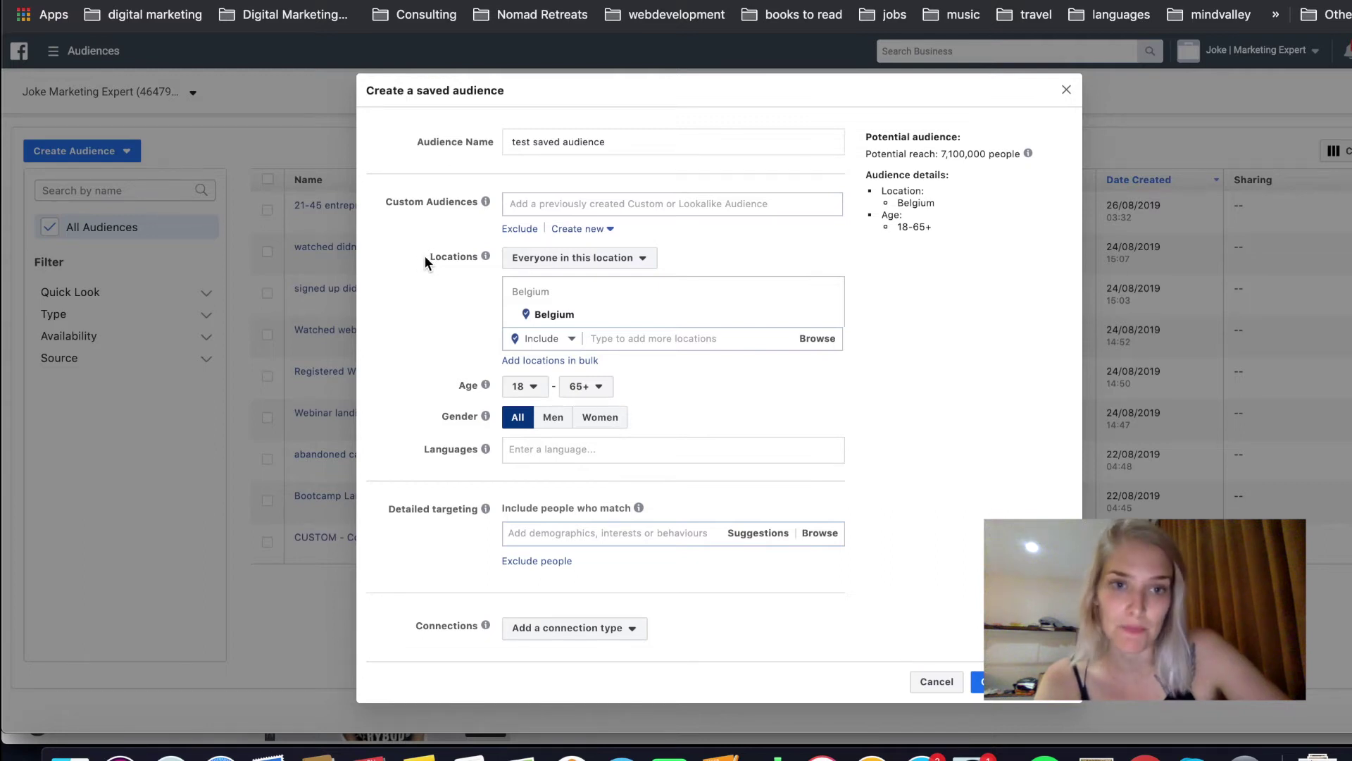
Keep everyone in the location, remove Belgium and add Worldwide as the location
left_click(580, 258)
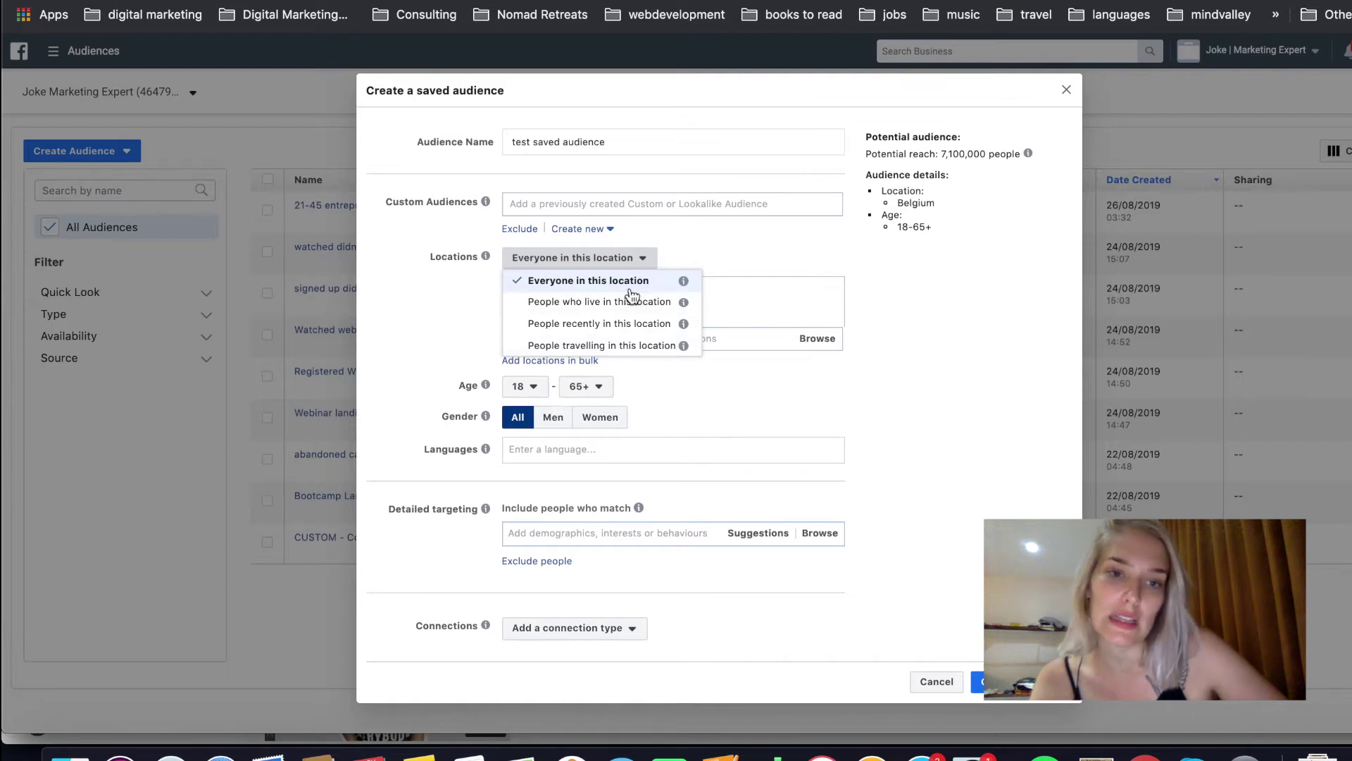
left_click(707, 242)
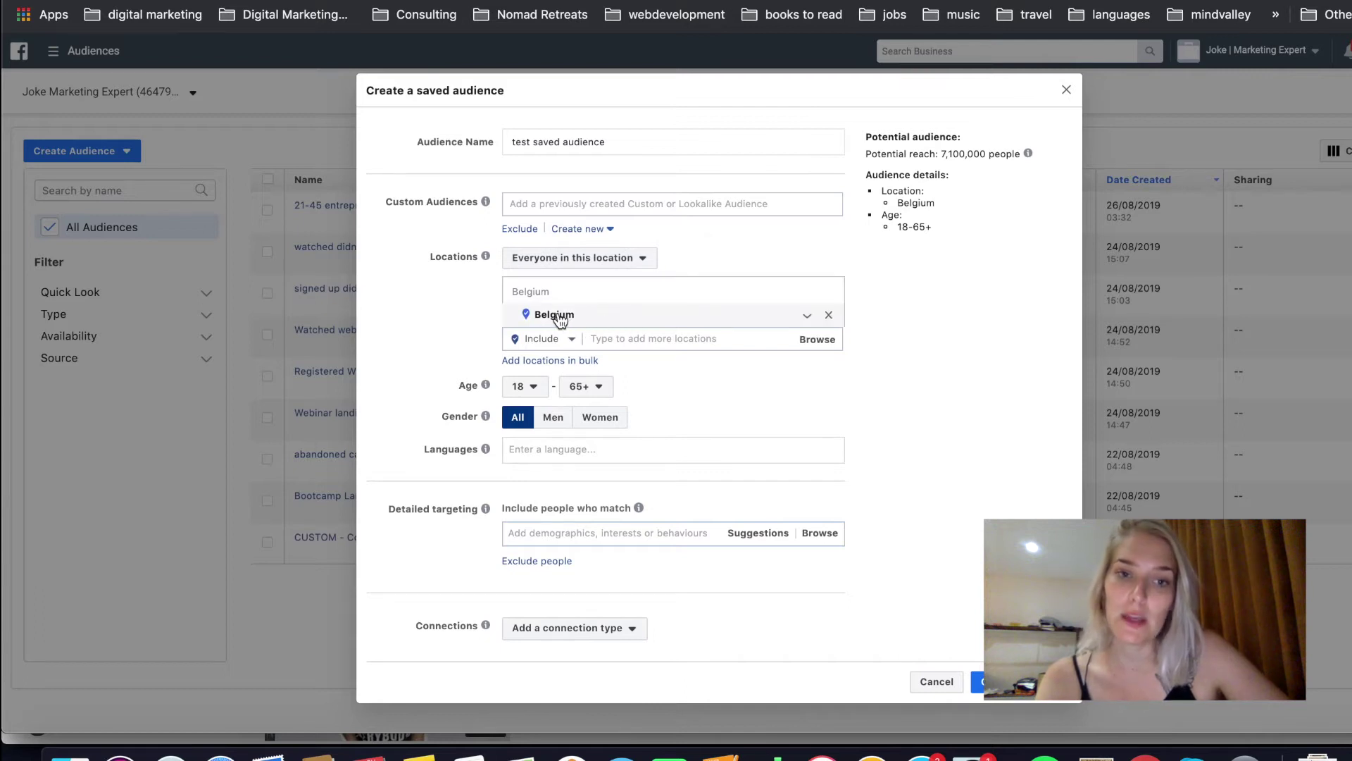
mouse_move(579, 315)
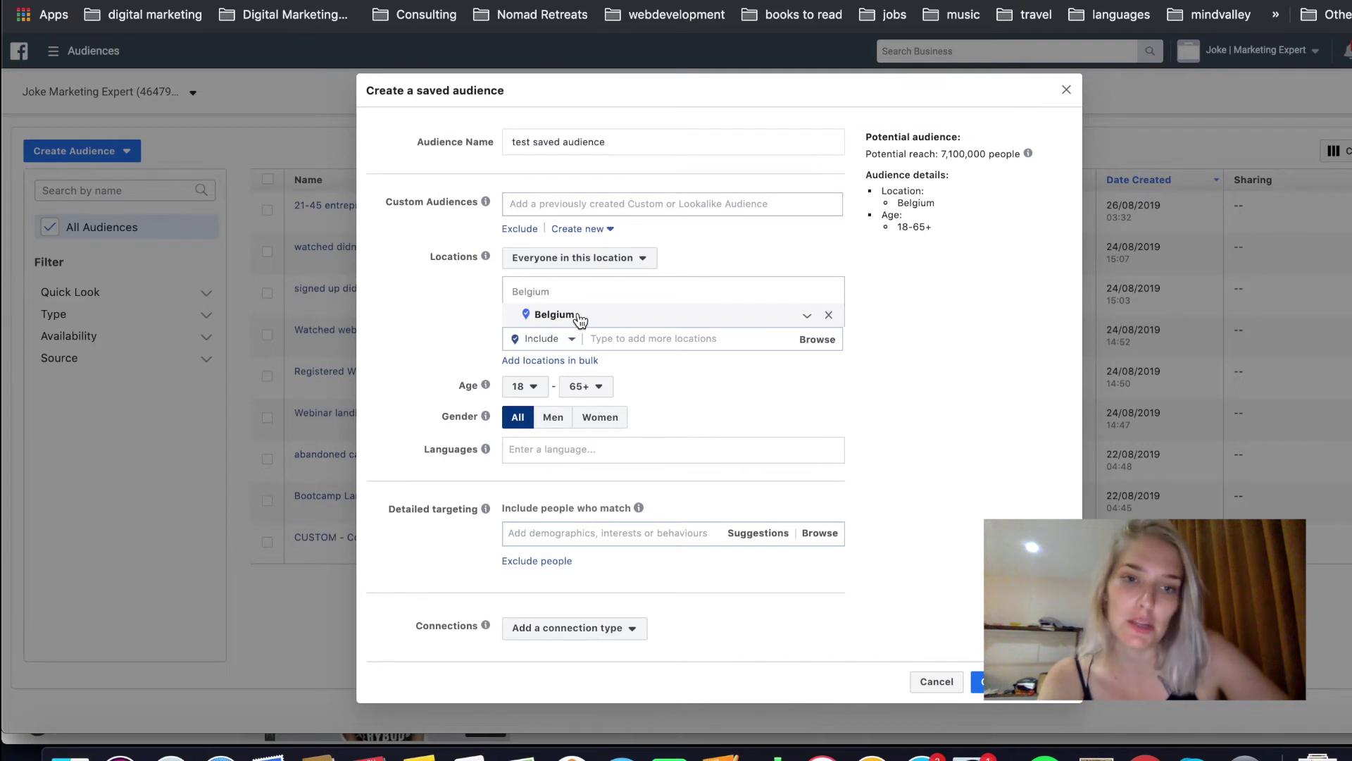
left_click(831, 317)
left_click(693, 288)
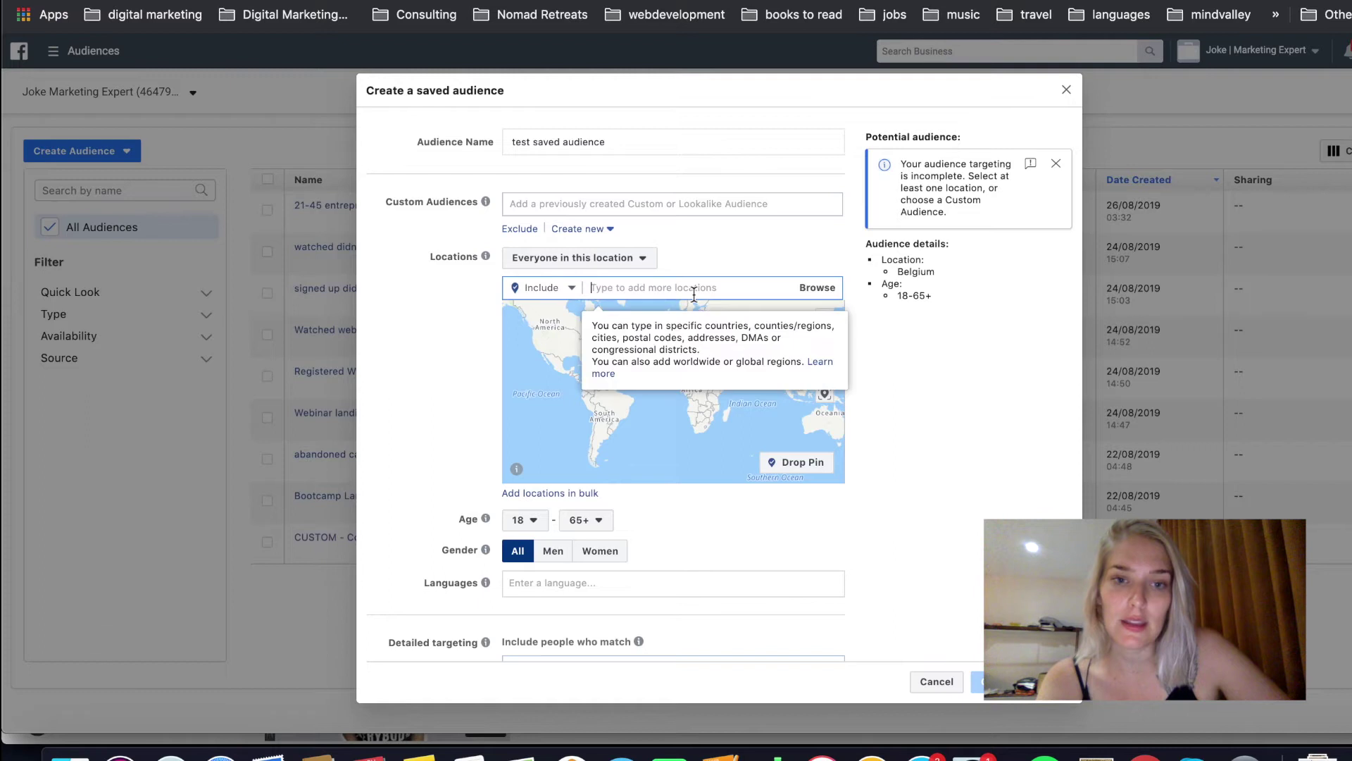
type("world")
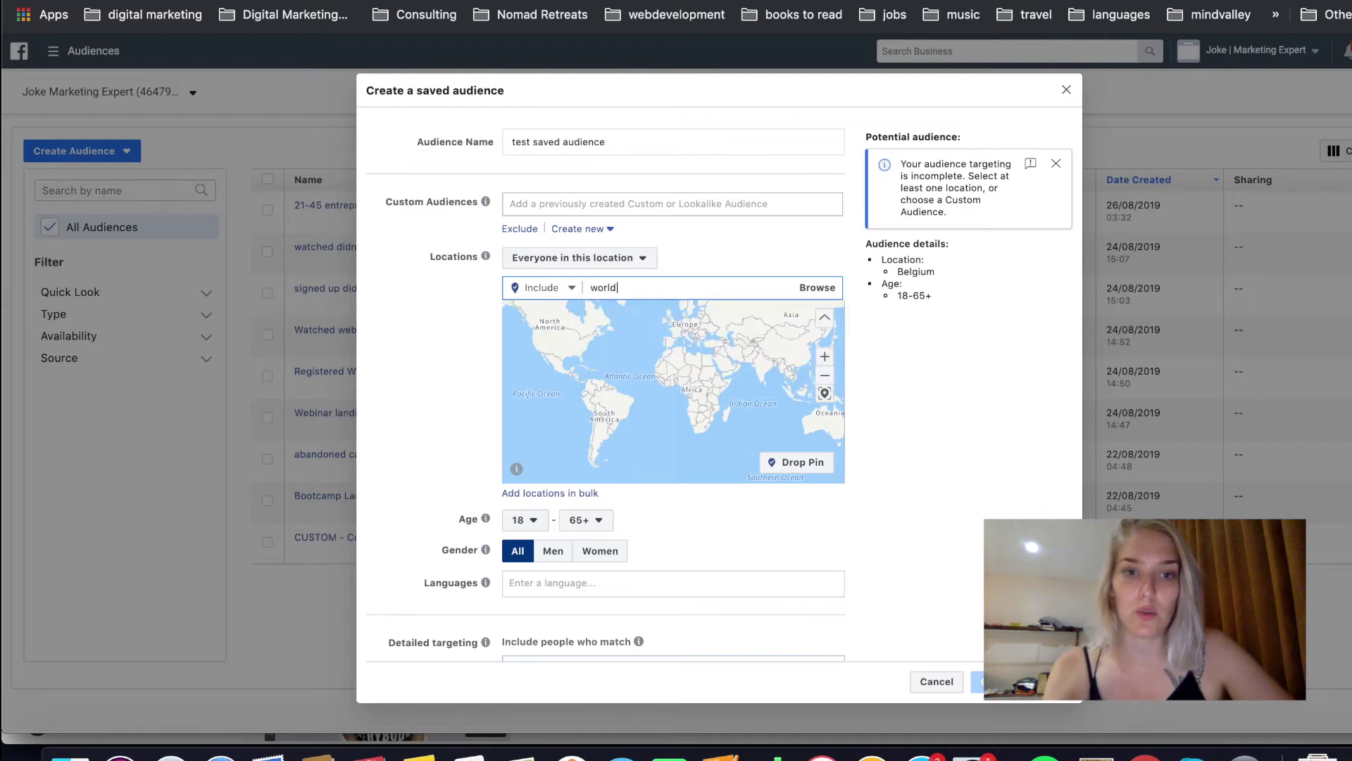
type("wide")
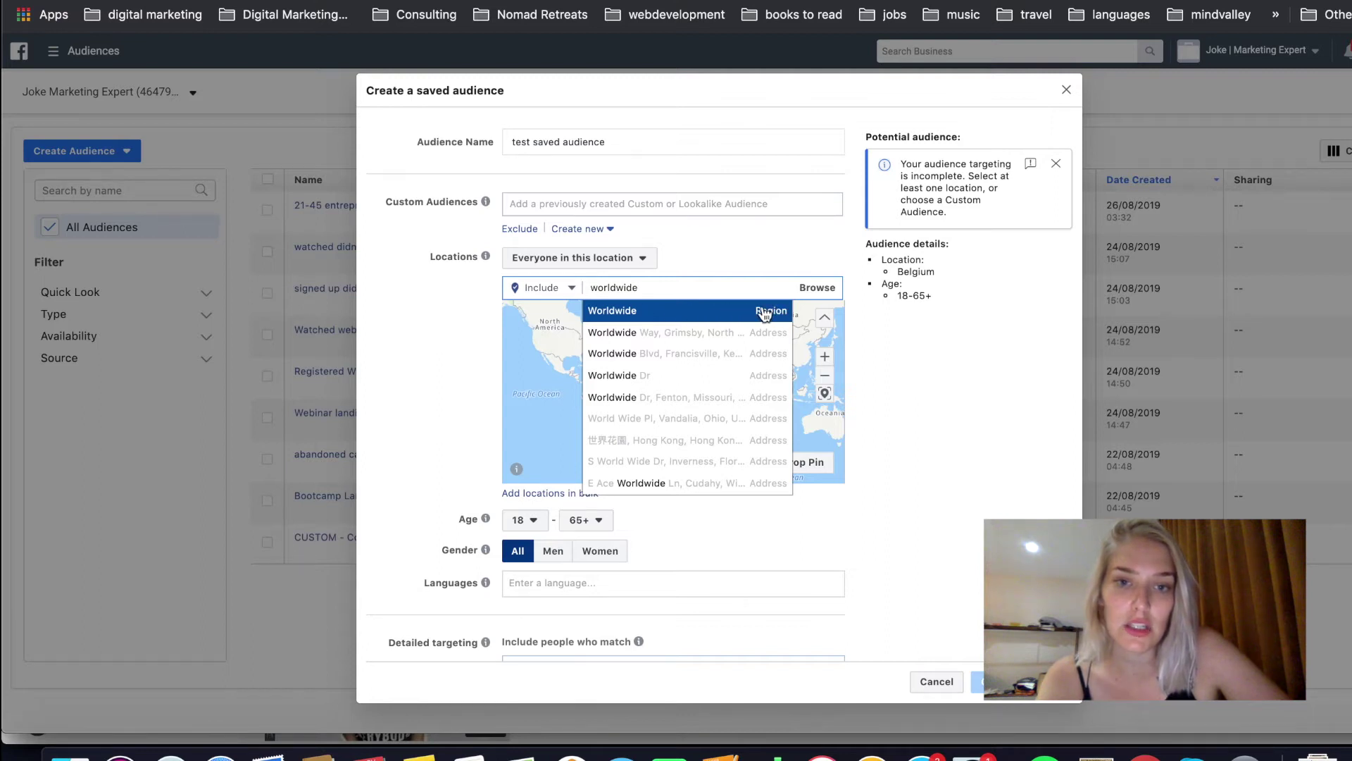
left_click(740, 312)
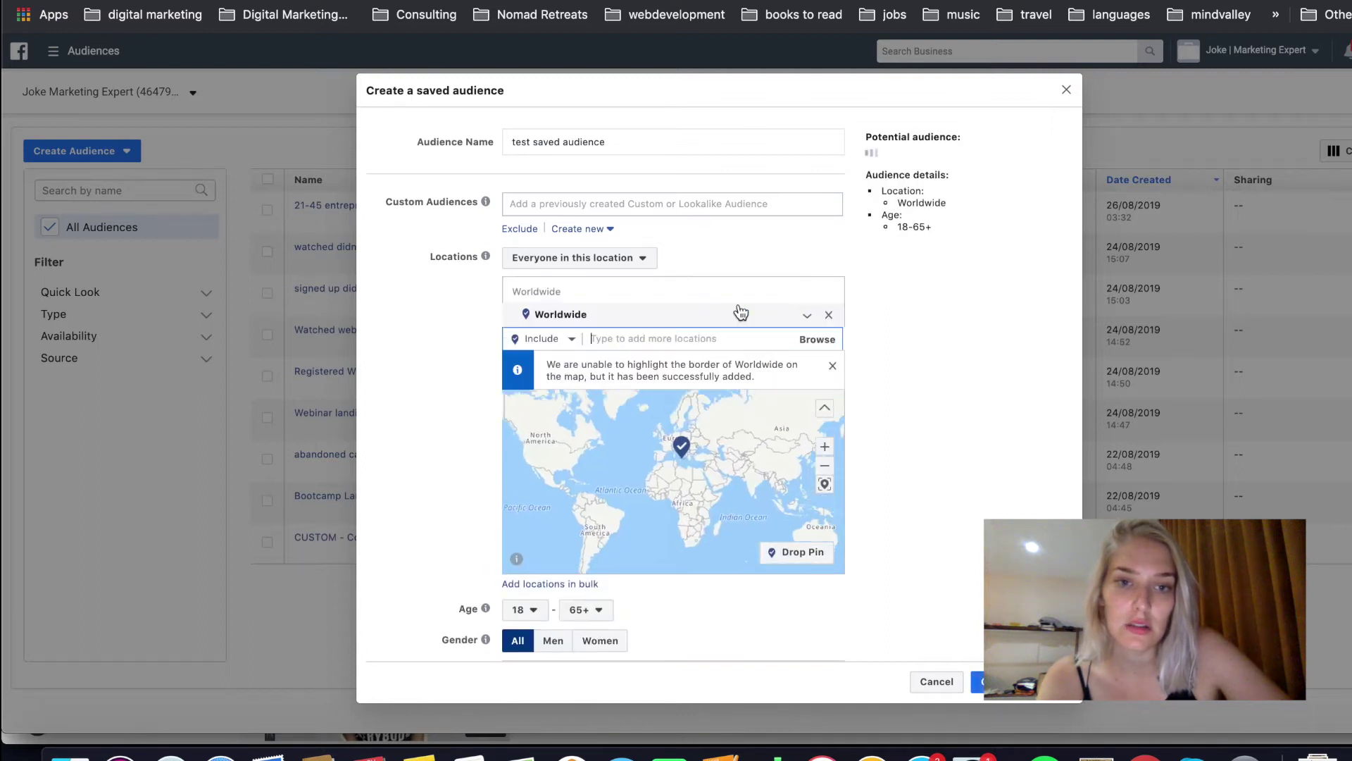
Switch the location mode to Exclude and exclude Europe and North America
left_click(572, 340)
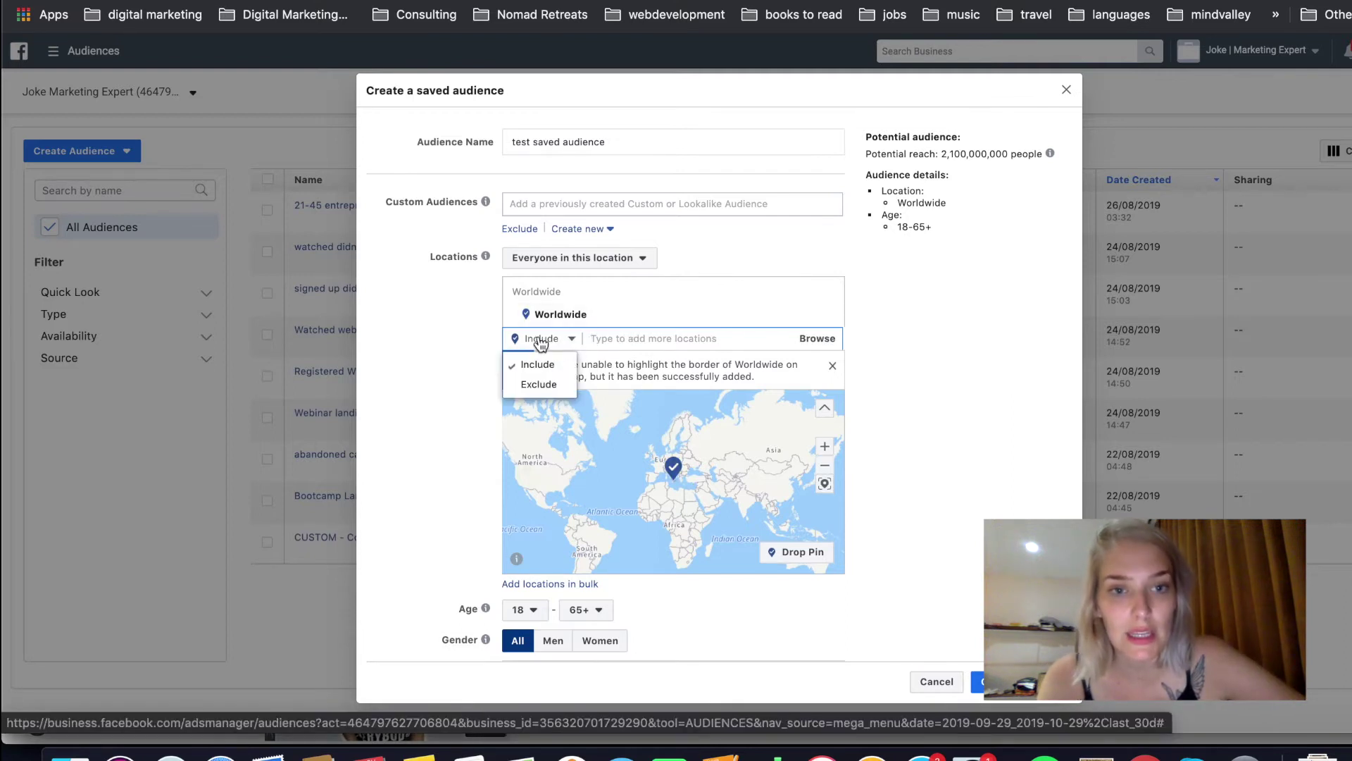
left_click(541, 383)
left_click(623, 339)
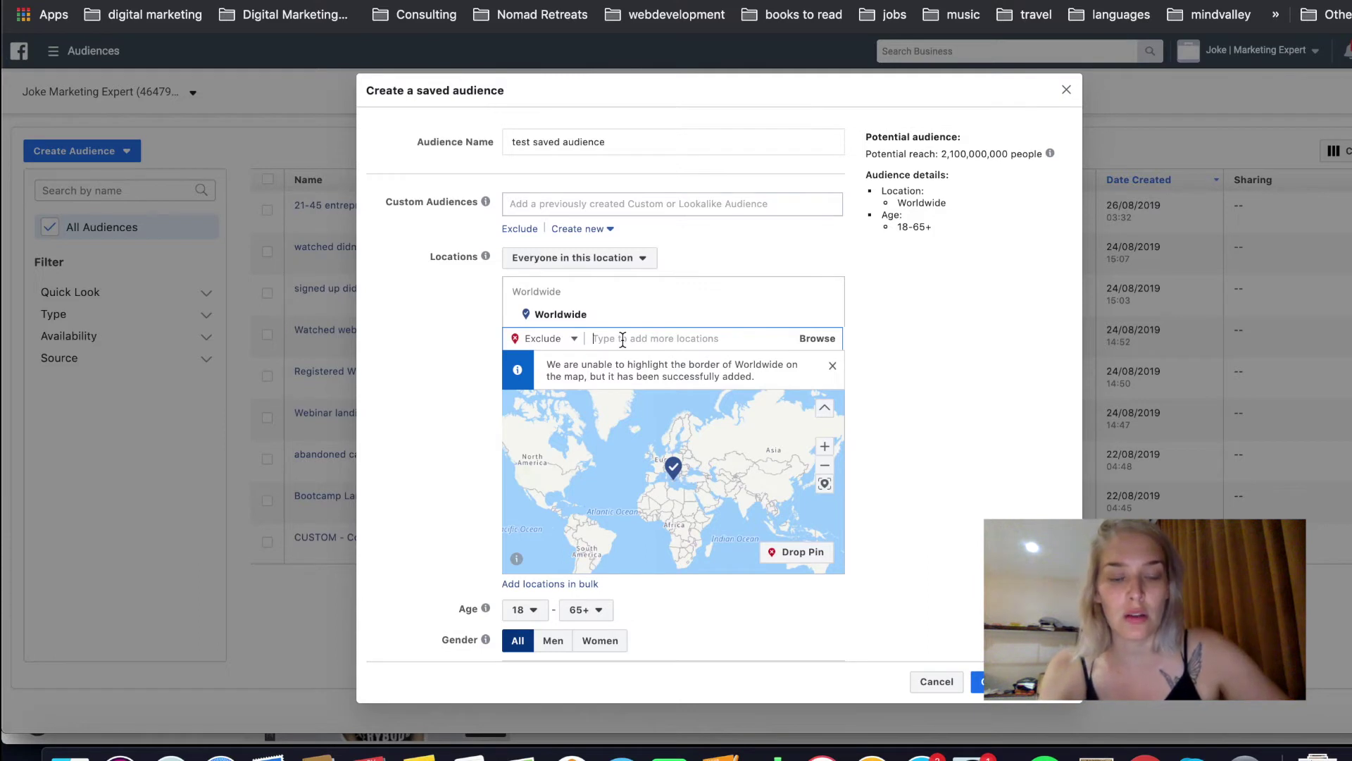
type("europe")
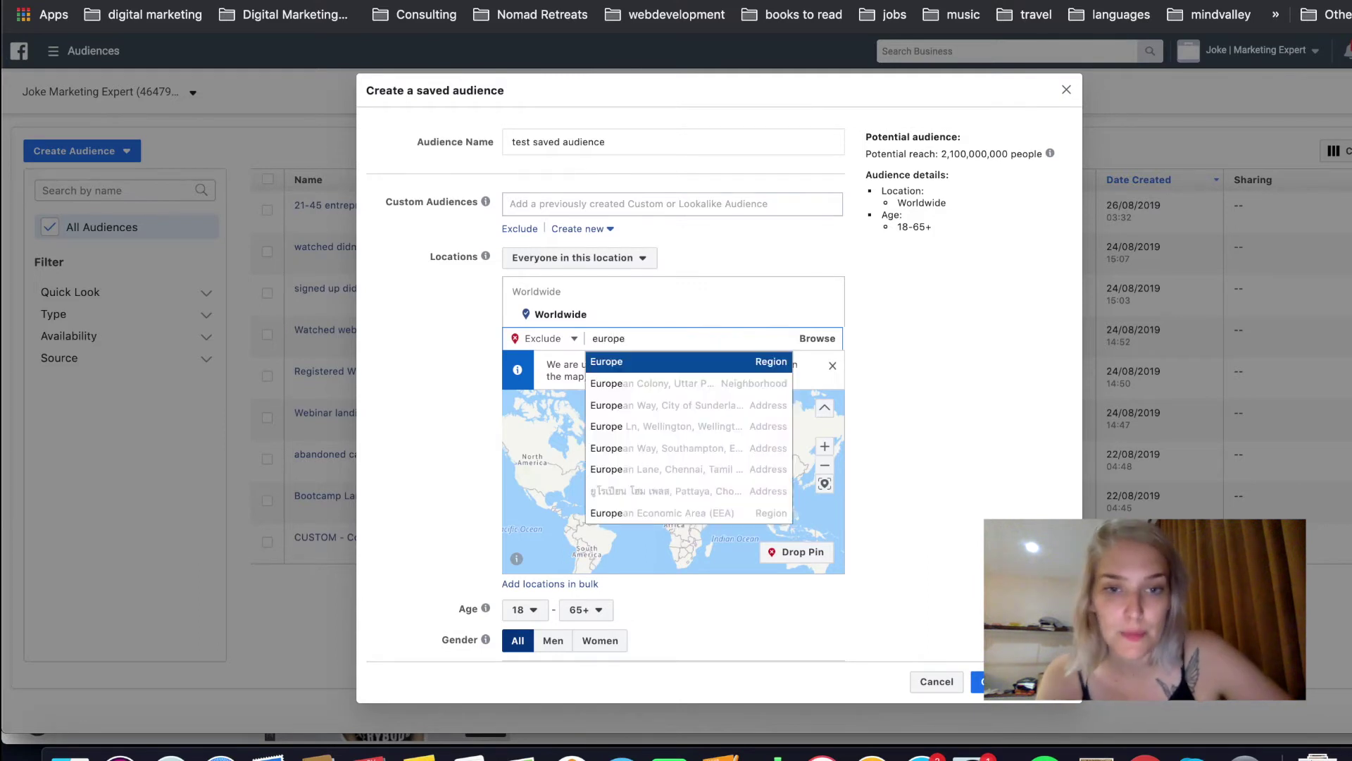
left_click(643, 361)
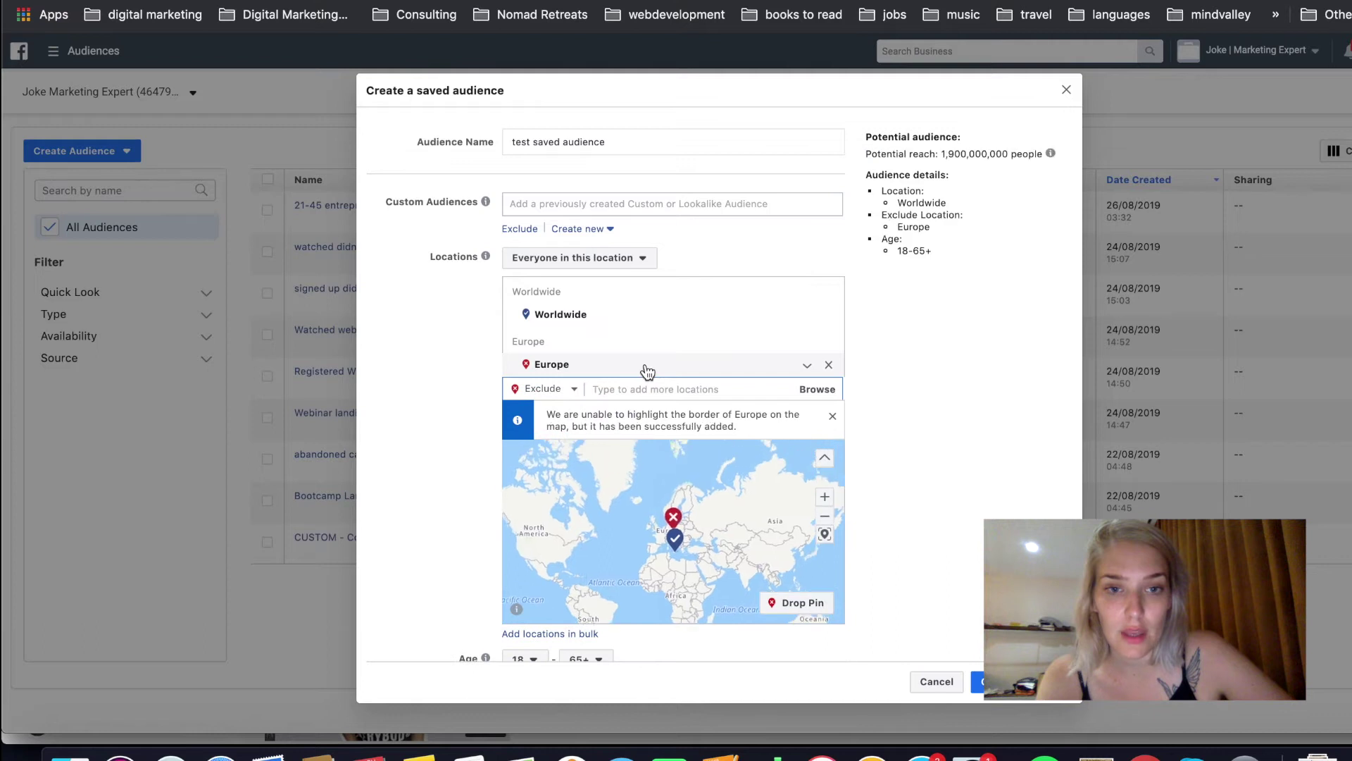
left_click(628, 388)
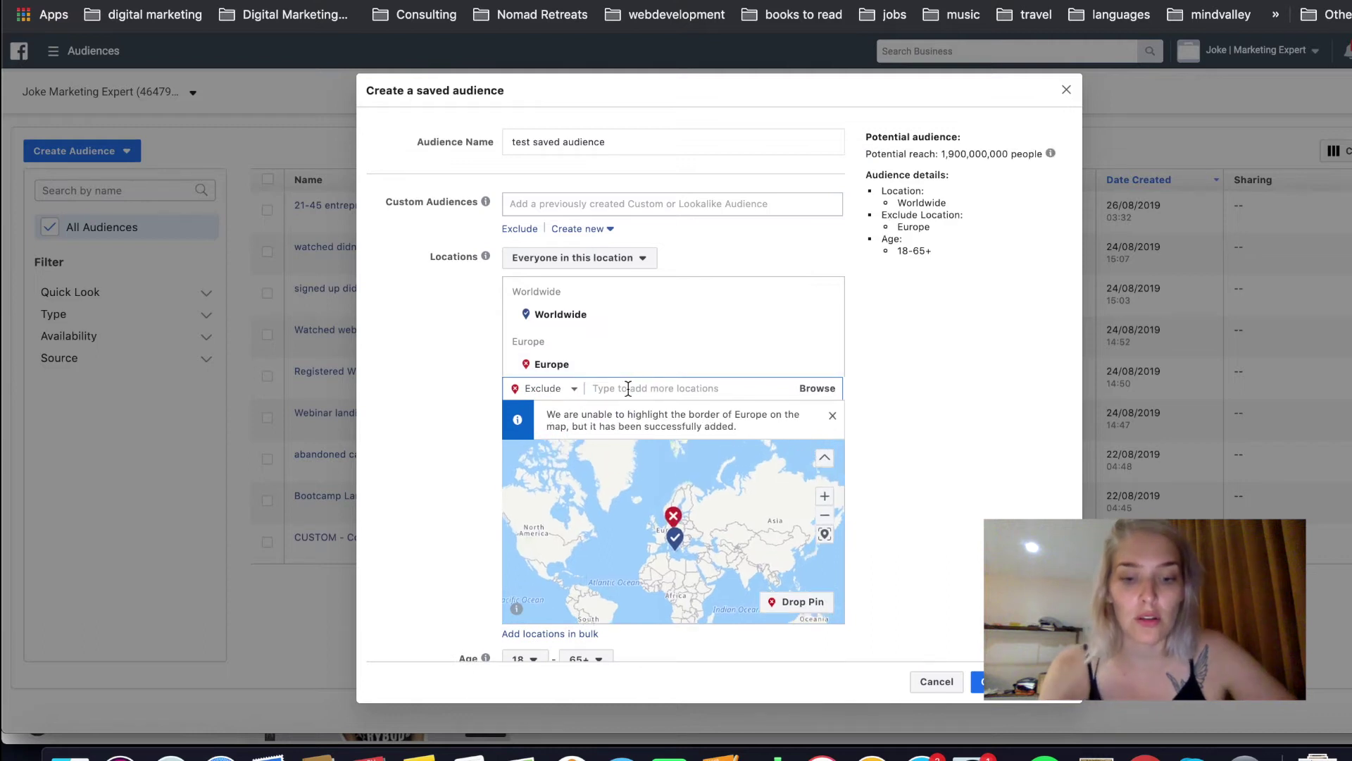
type("north ameri")
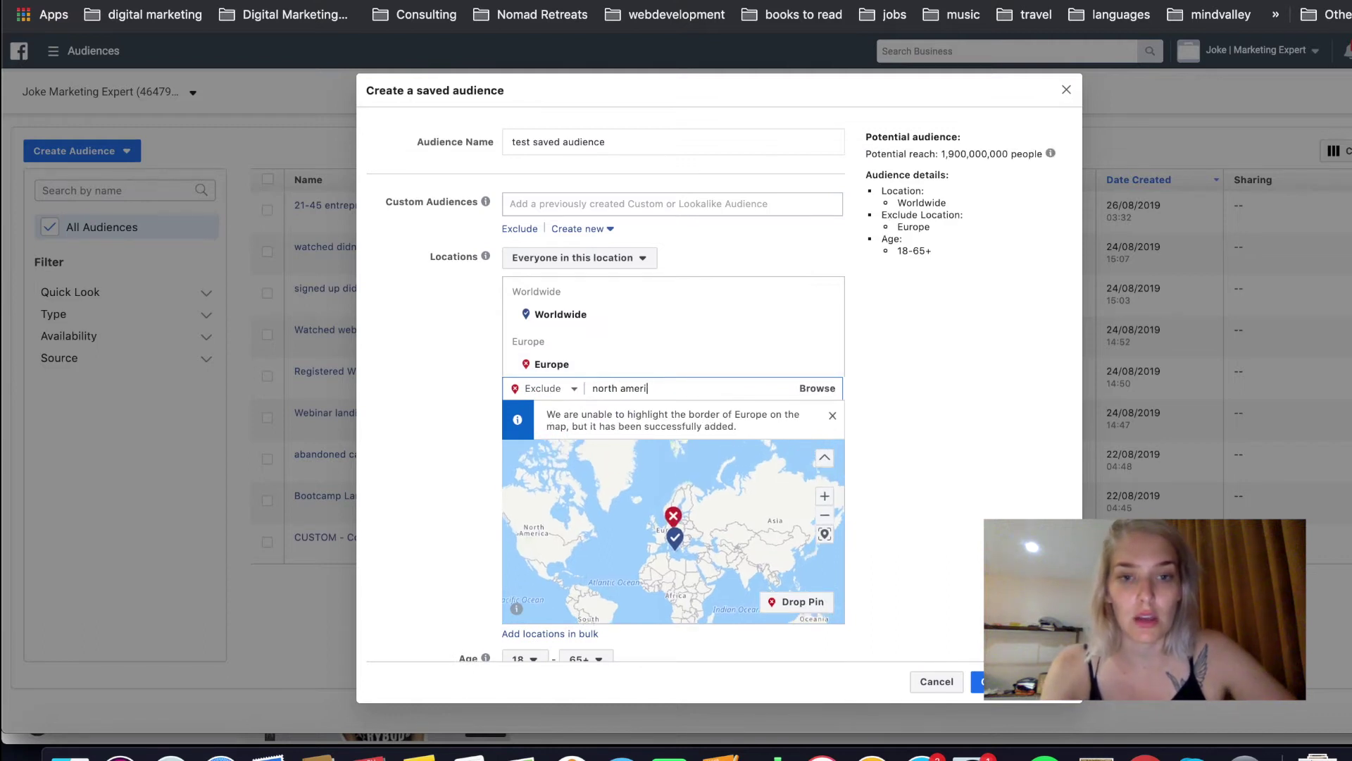
type("ca")
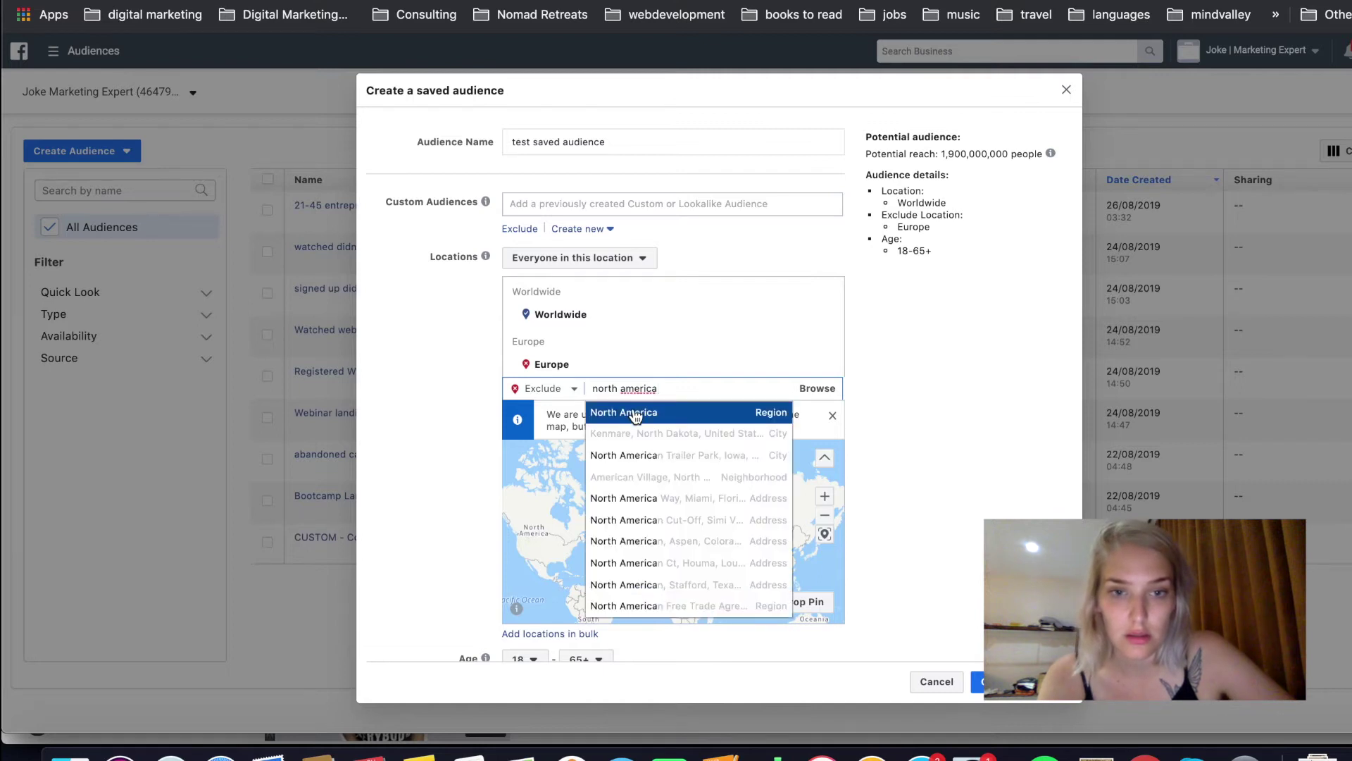
left_click(635, 414)
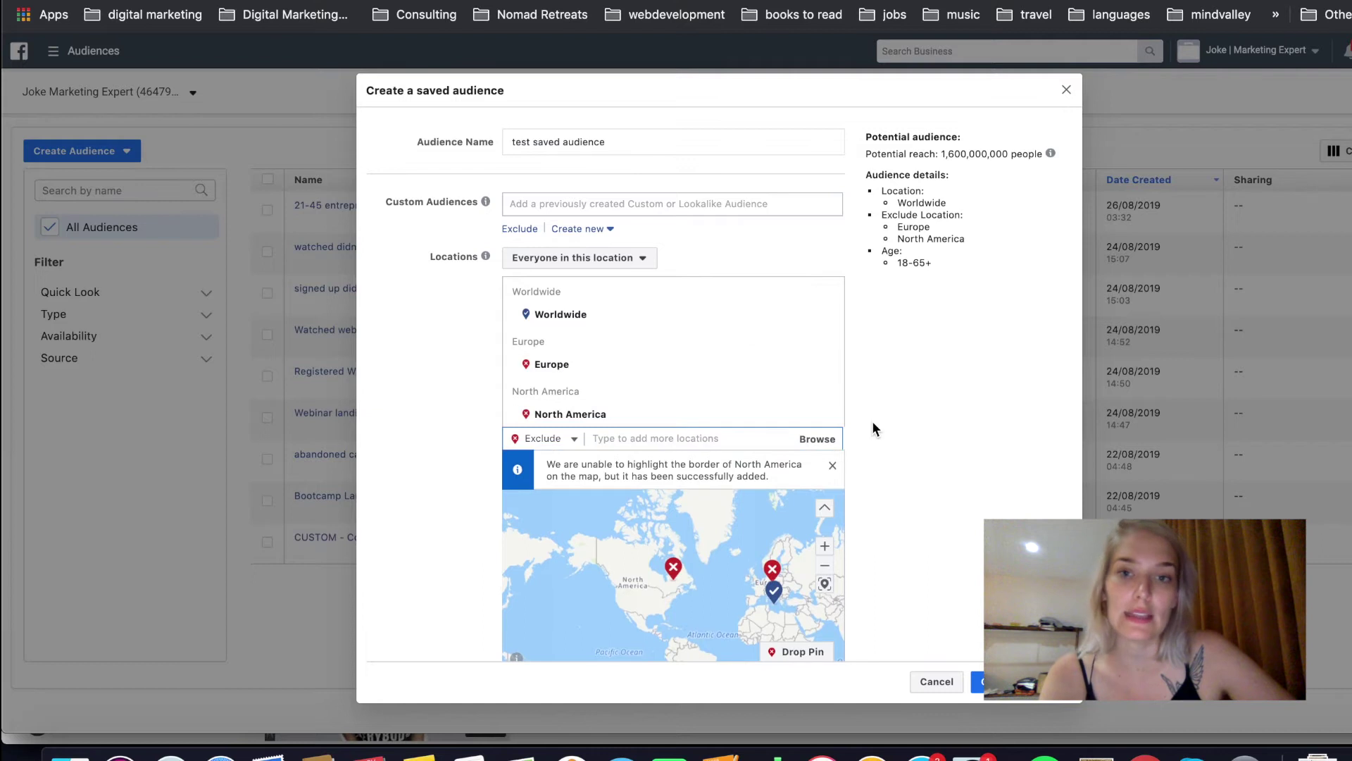
scroll(905, 517, "down", 5)
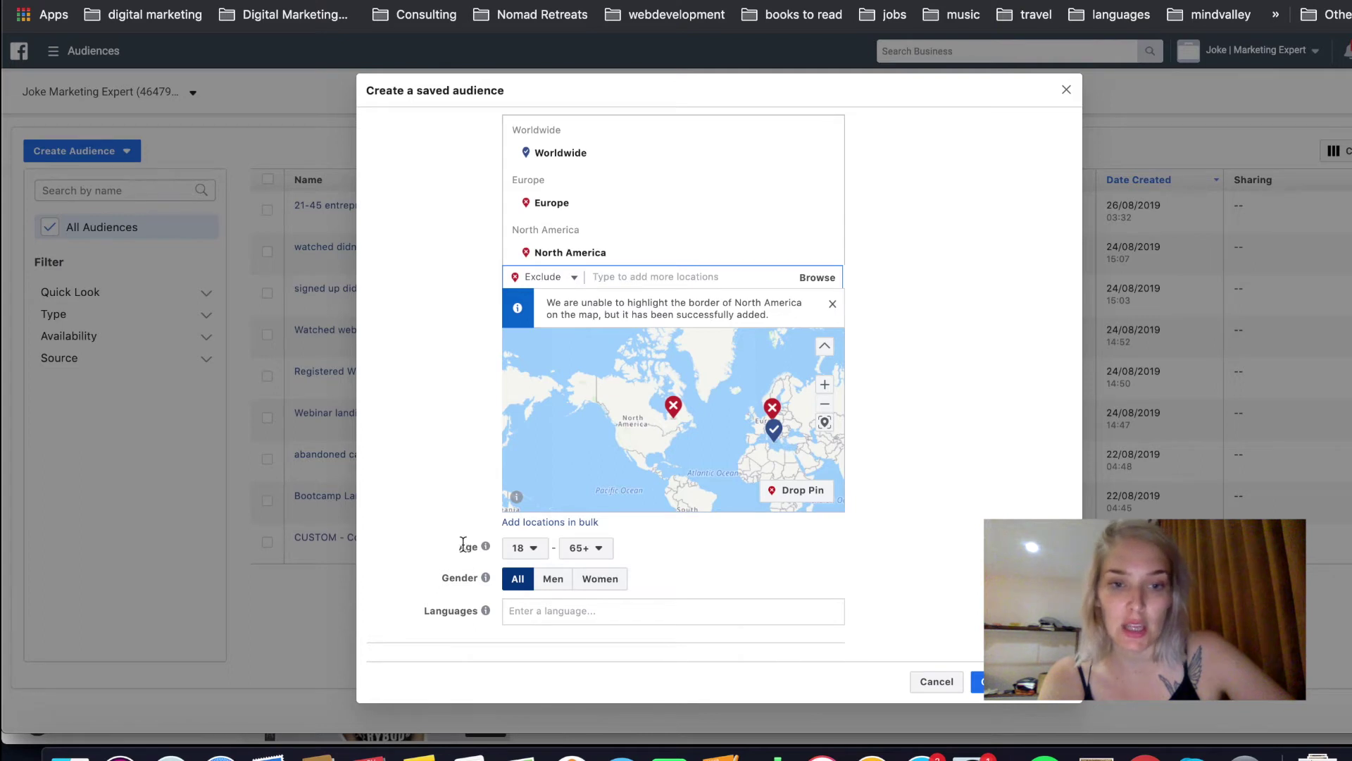
Set the age range to 30–50 and the gender to Women
left_click(536, 554)
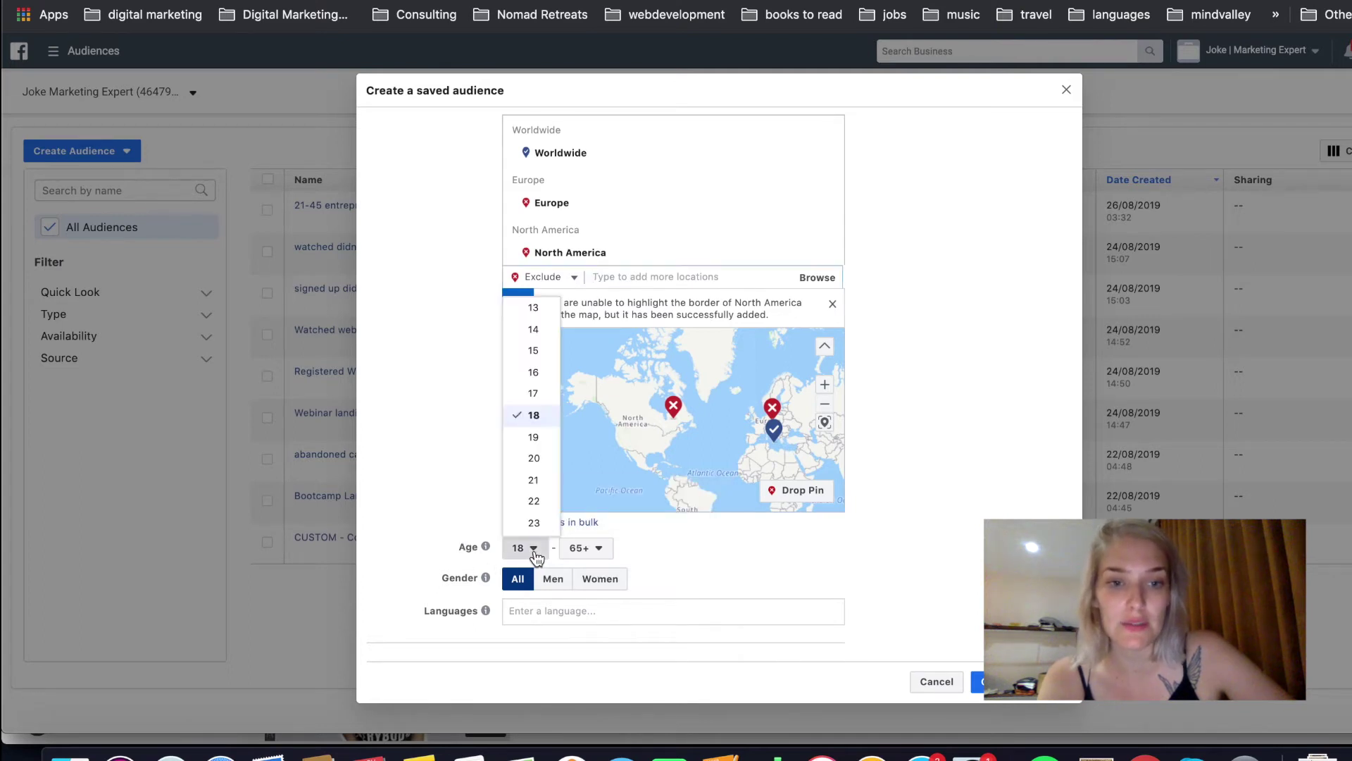
scroll(539, 466, "down", 3)
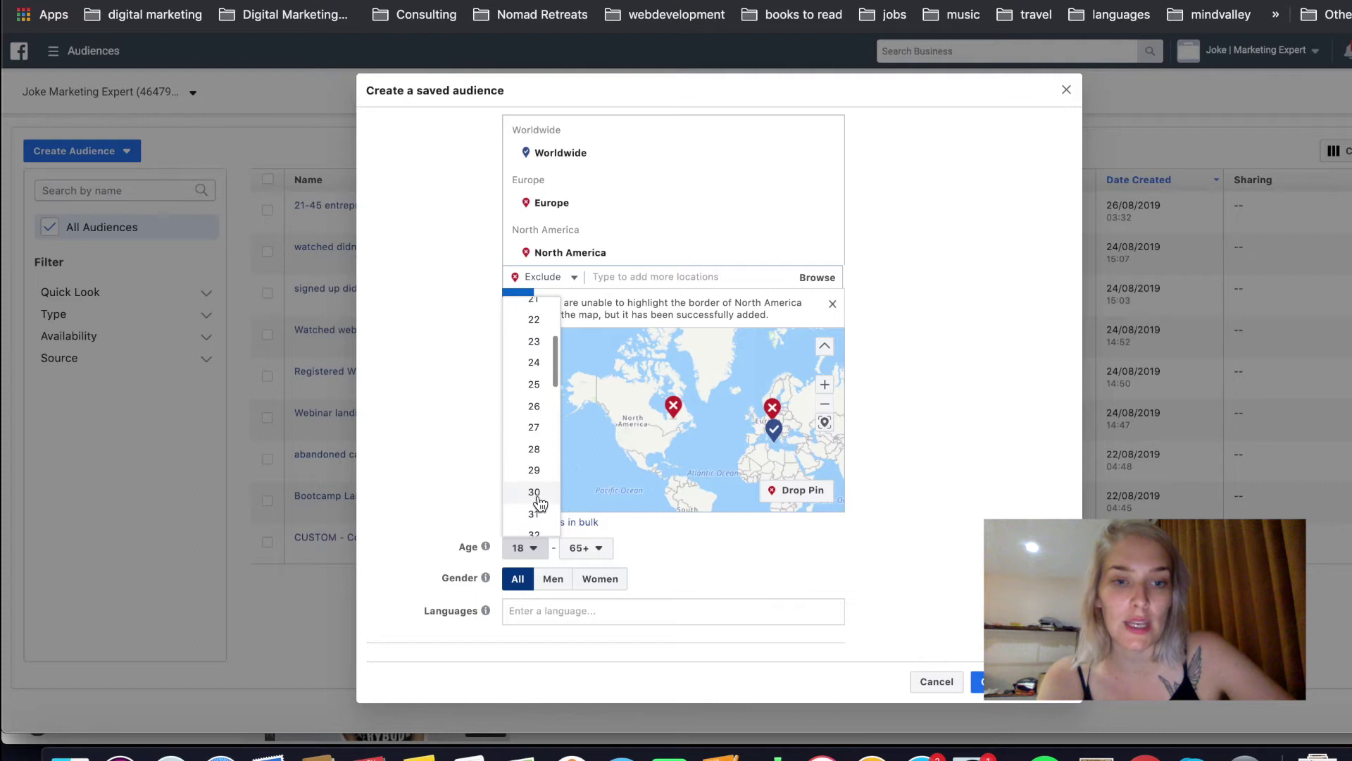
left_click(538, 504)
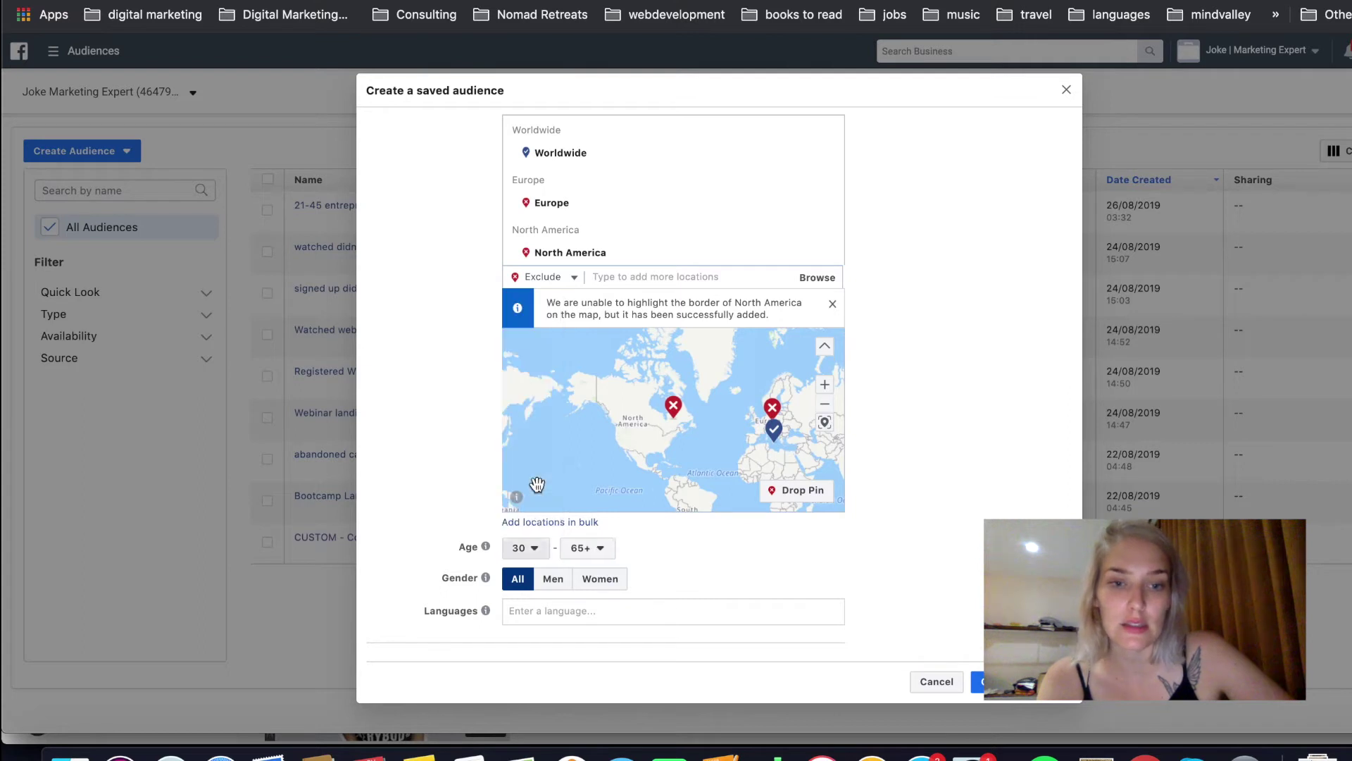
left_click(587, 547)
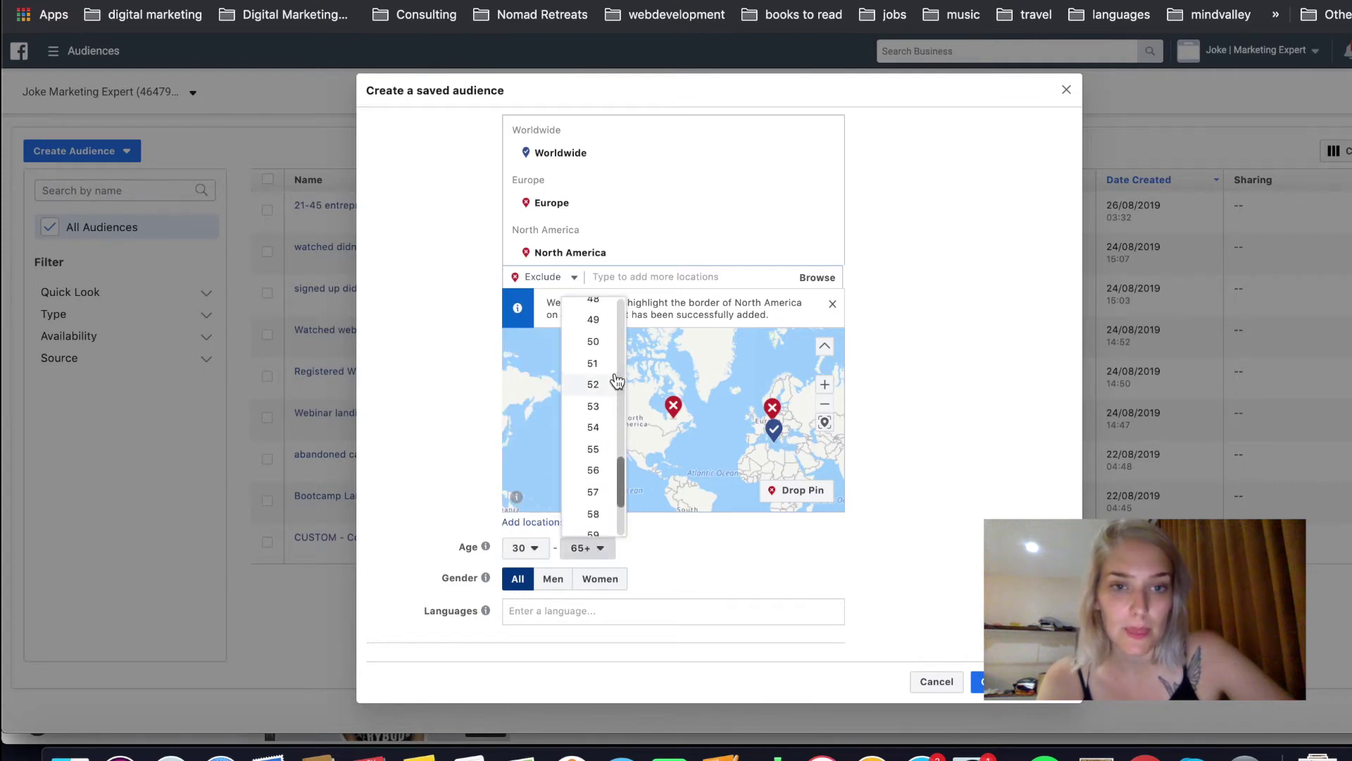
scroll(598, 422, "up", 4)
left_click(601, 344)
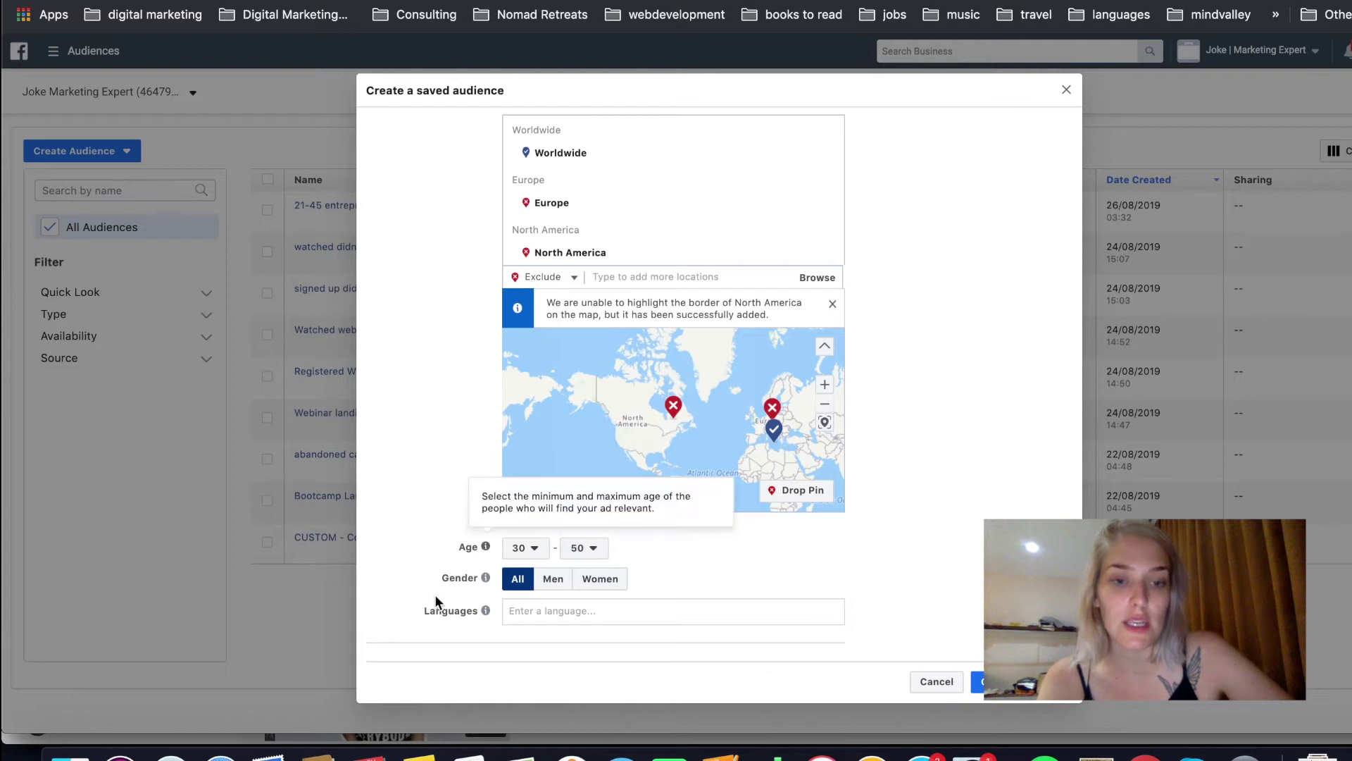
left_click(603, 578)
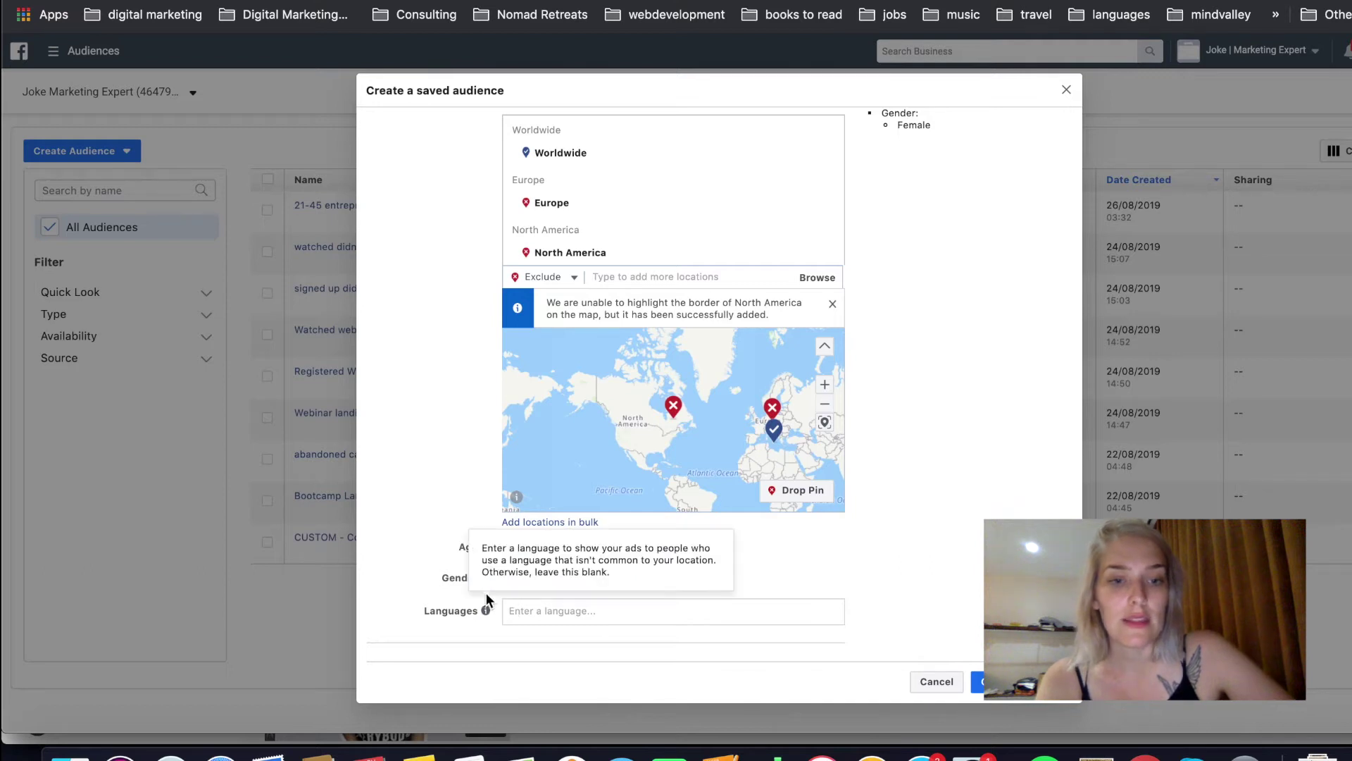
Add French (All), French (Canada) and French (France) as target languages
left_click(526, 615)
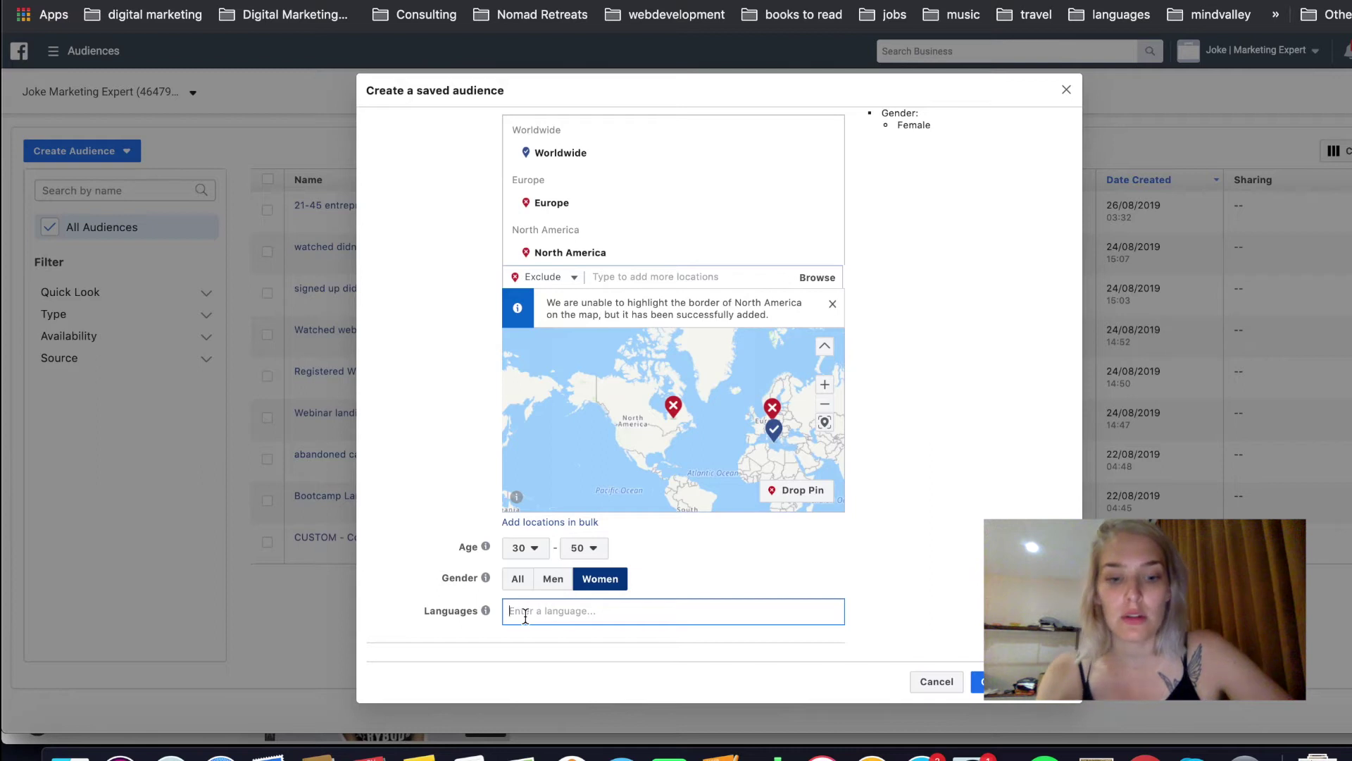
type("fren")
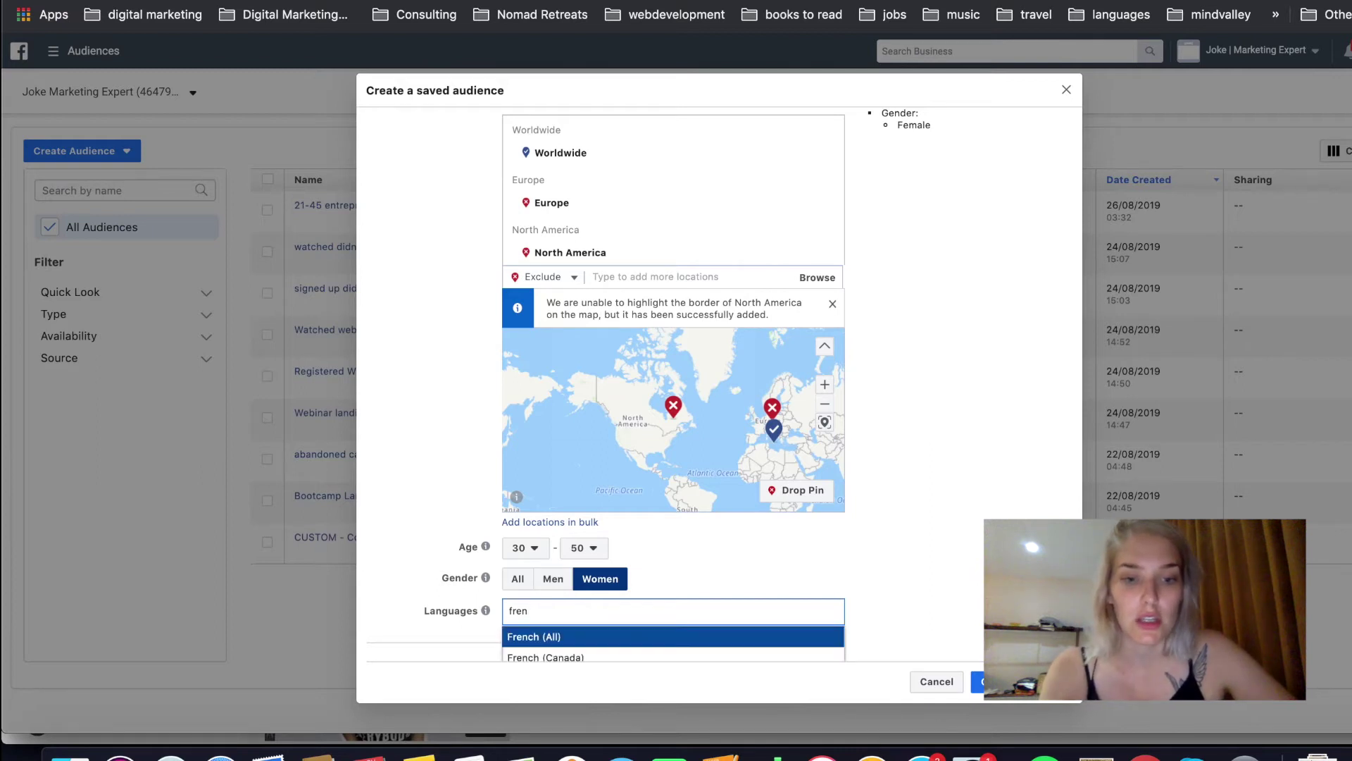
scroll(676, 475, "down", 3)
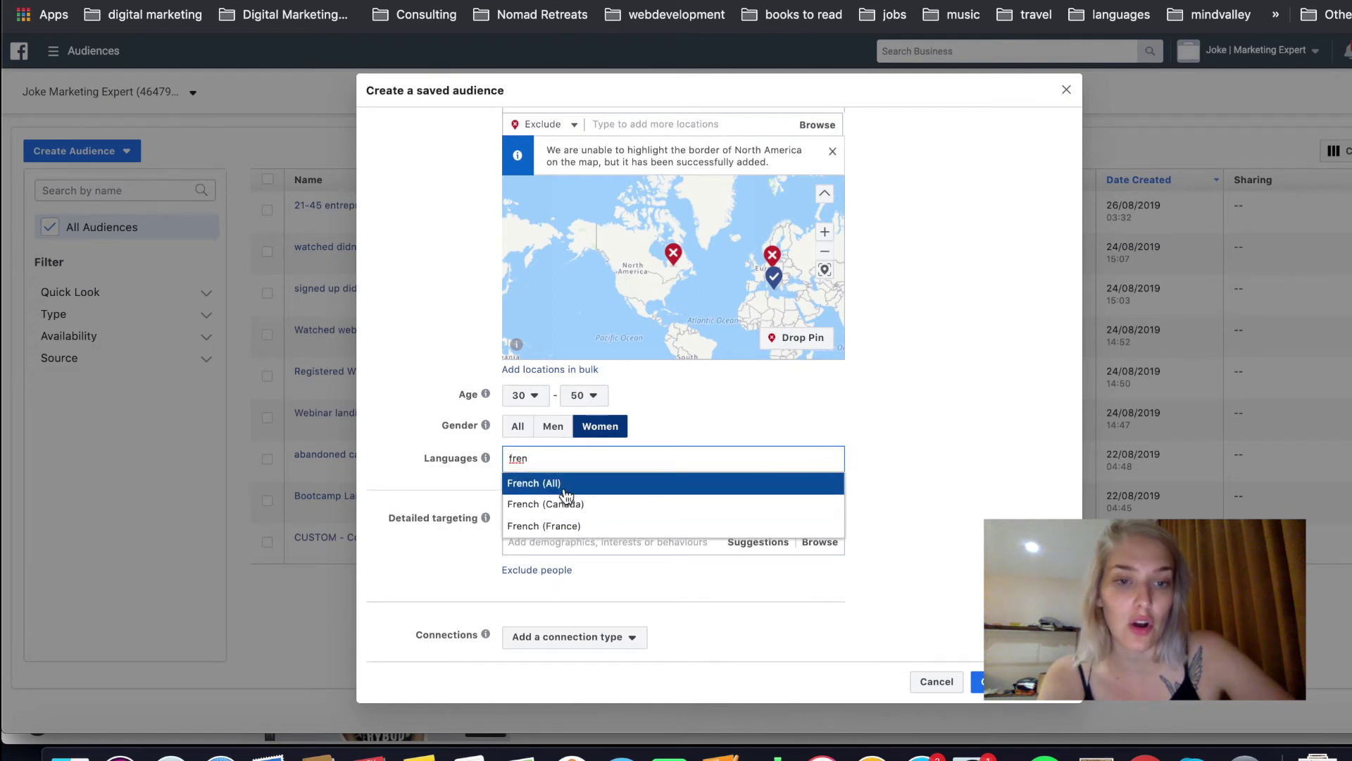
left_click(565, 492)
type("fren")
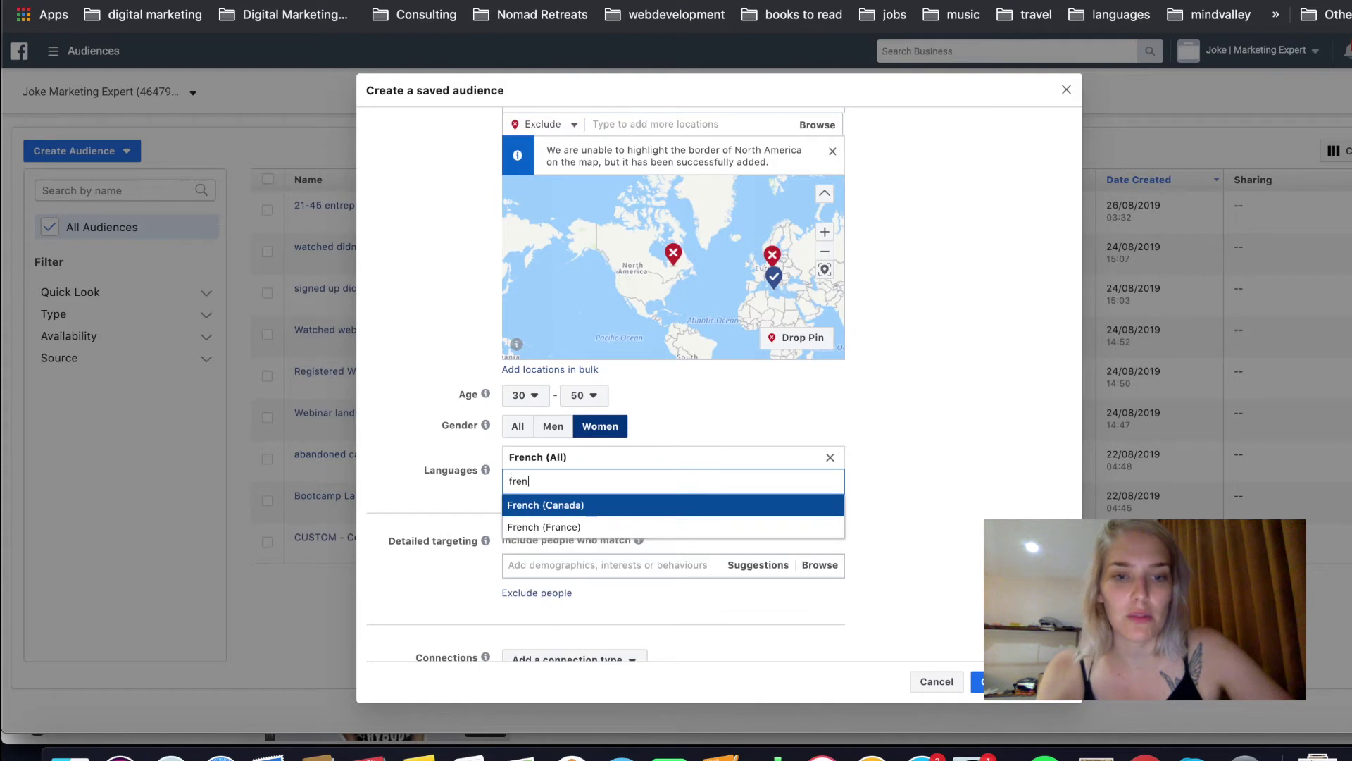
left_click(576, 503)
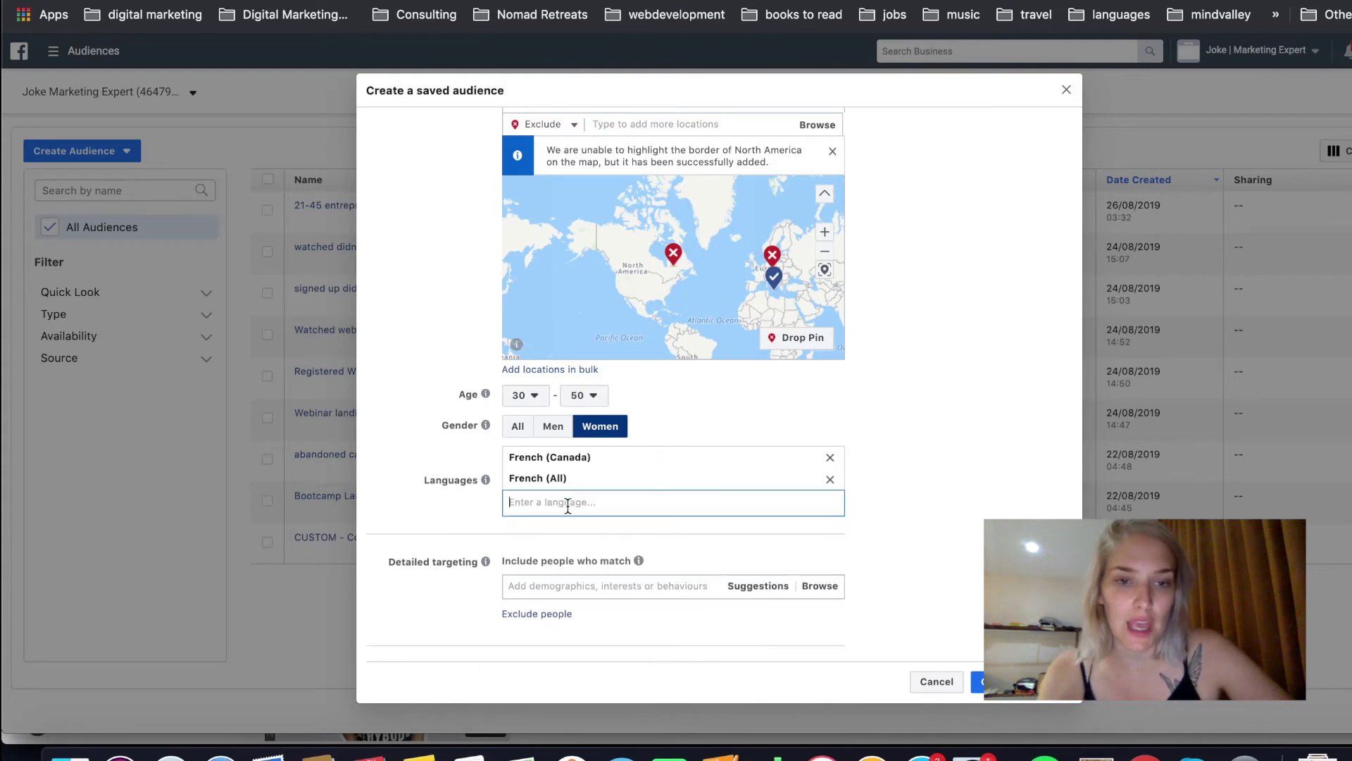
type("fren")
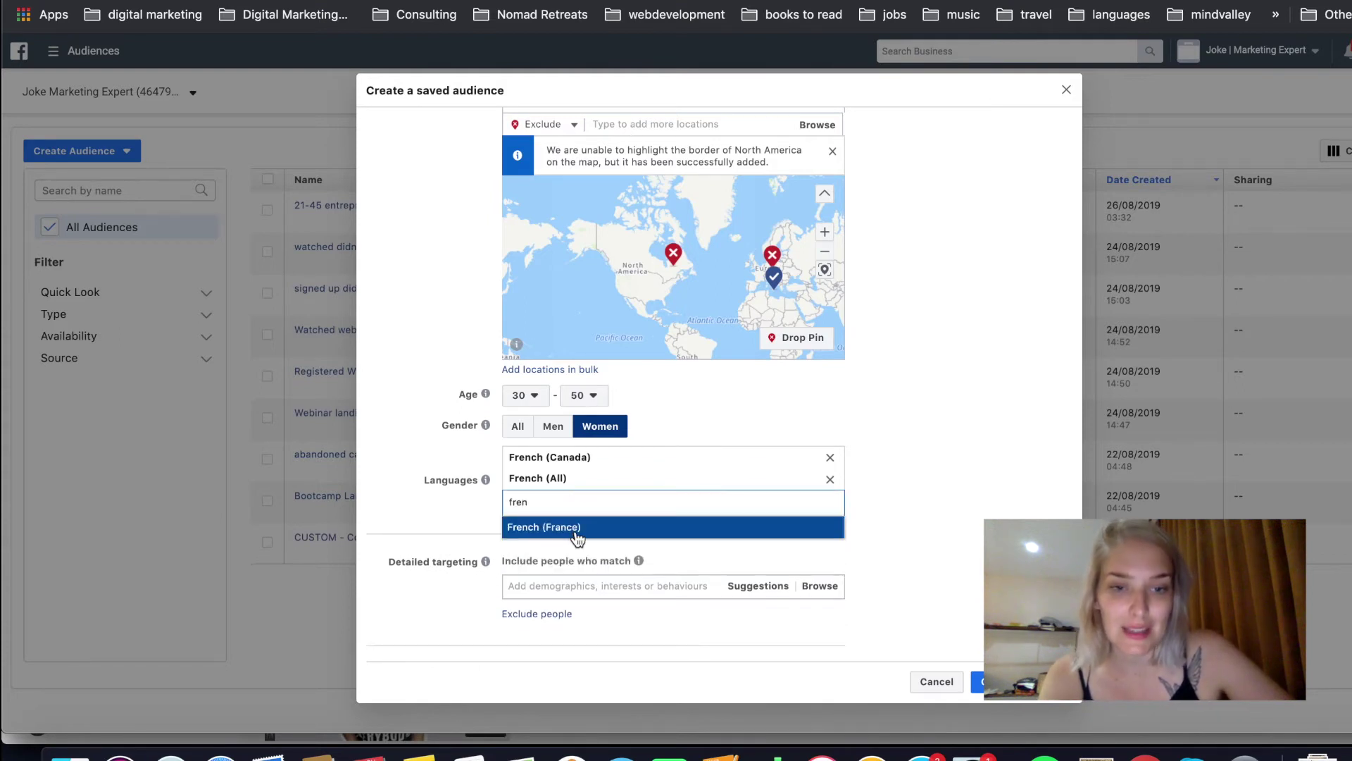
left_click(577, 531)
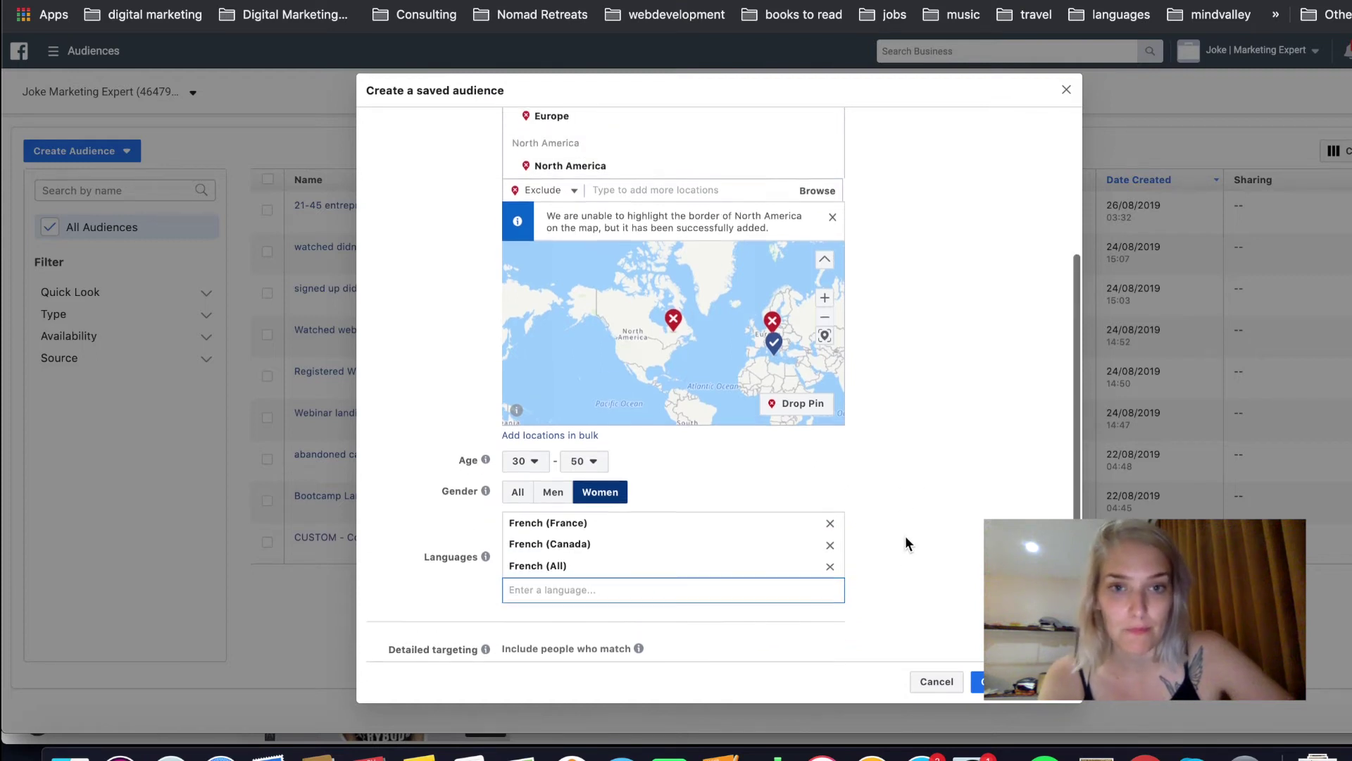
scroll(905, 543, "up", 5)
scroll(905, 543, "down", 4)
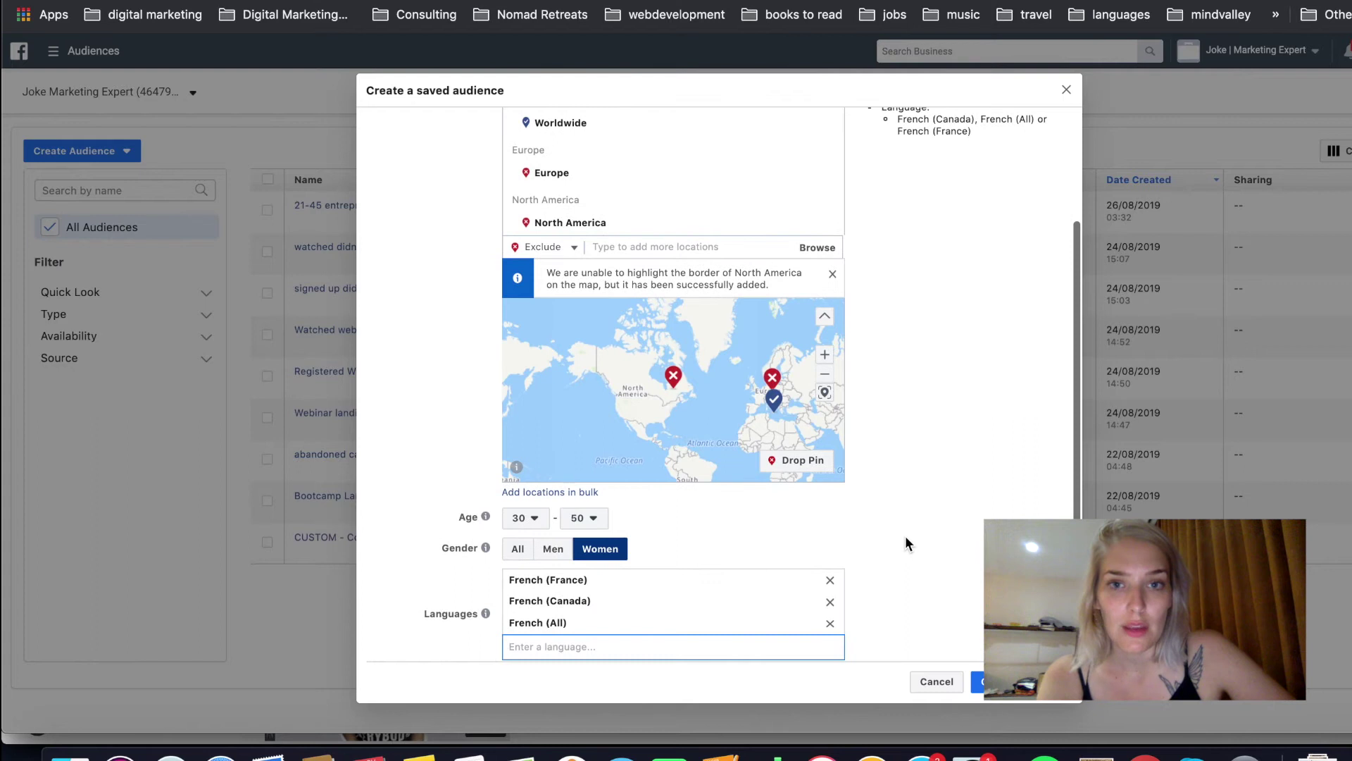
scroll(905, 543, "up", 6)
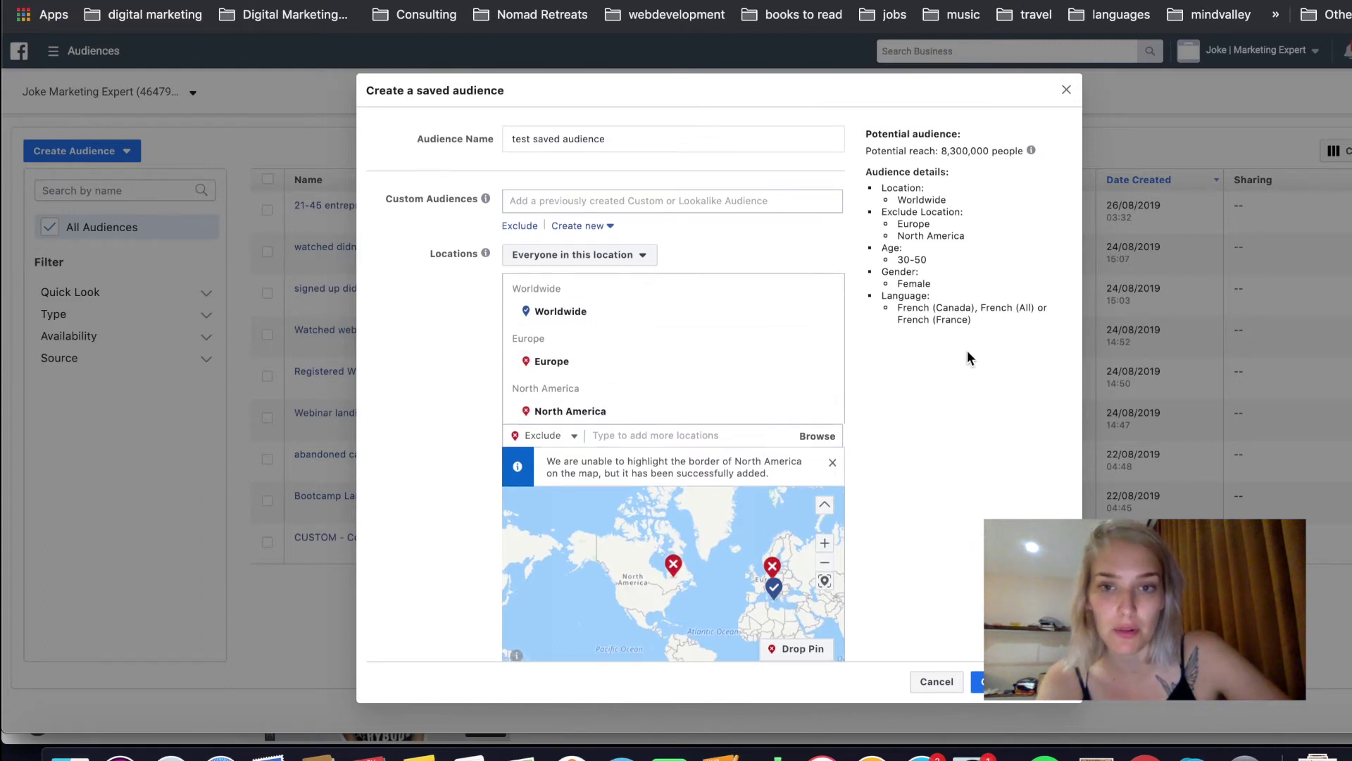
scroll(967, 349, "down", 3)
scroll(967, 350, "down", 3)
scroll(967, 351, "down", 3)
scroll(967, 350, "down", 2)
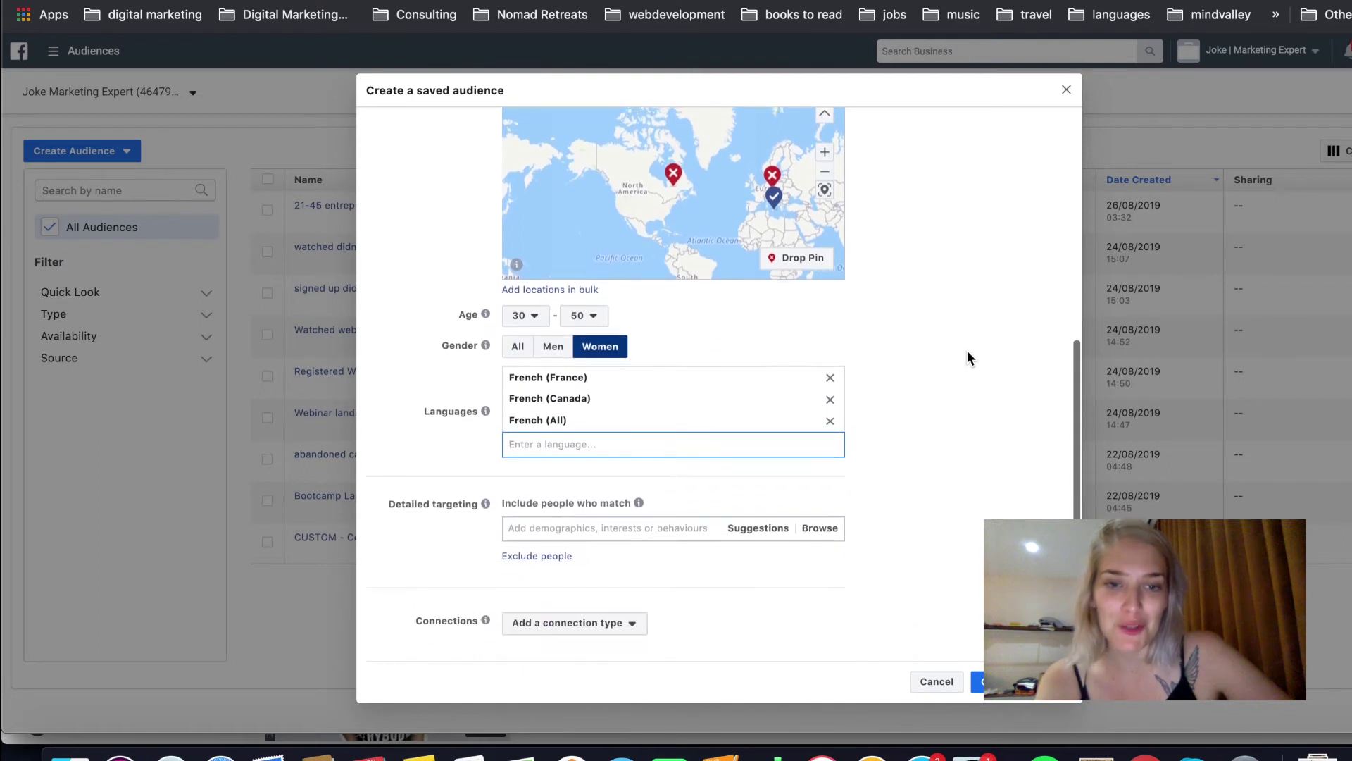
Search 'recently engaged' in detailed targeting and add Newly engaged (3 months)
left_click(562, 529)
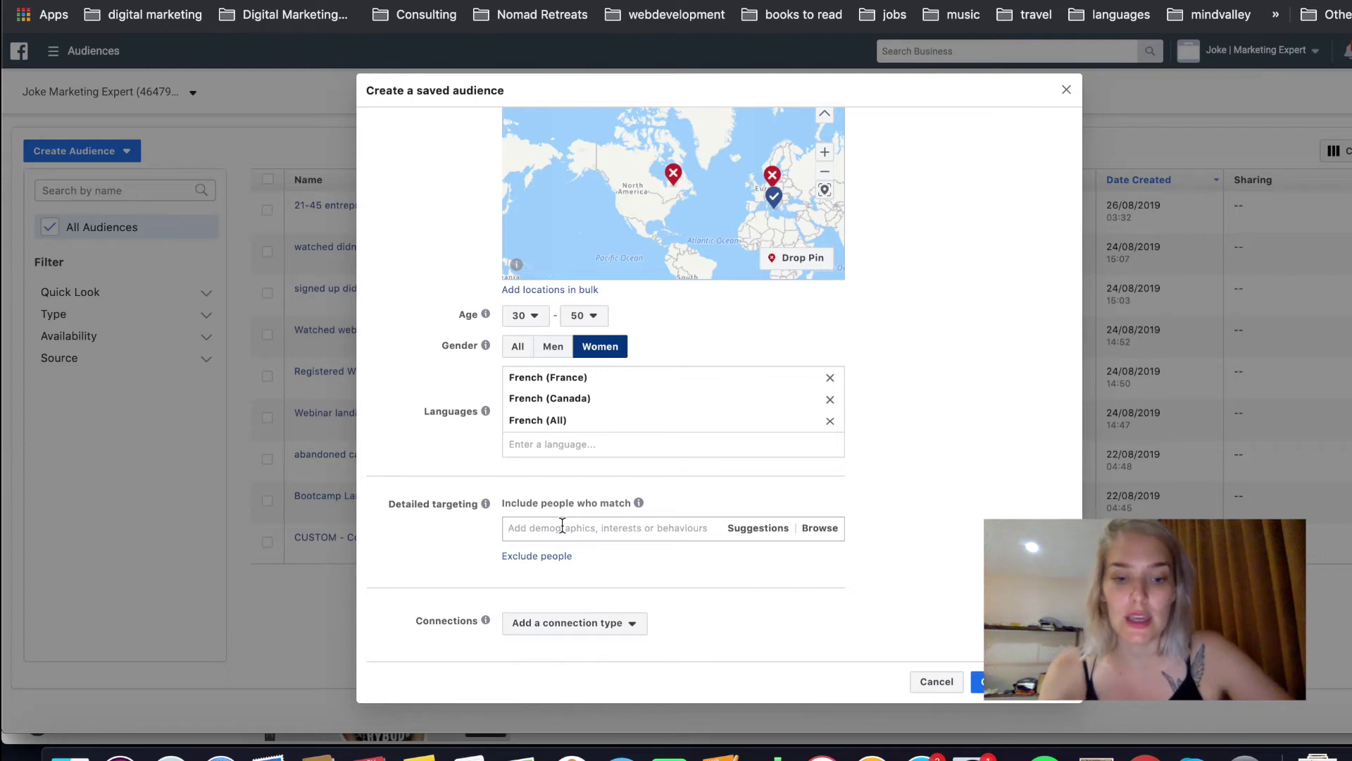
type("rec")
type("ently enga")
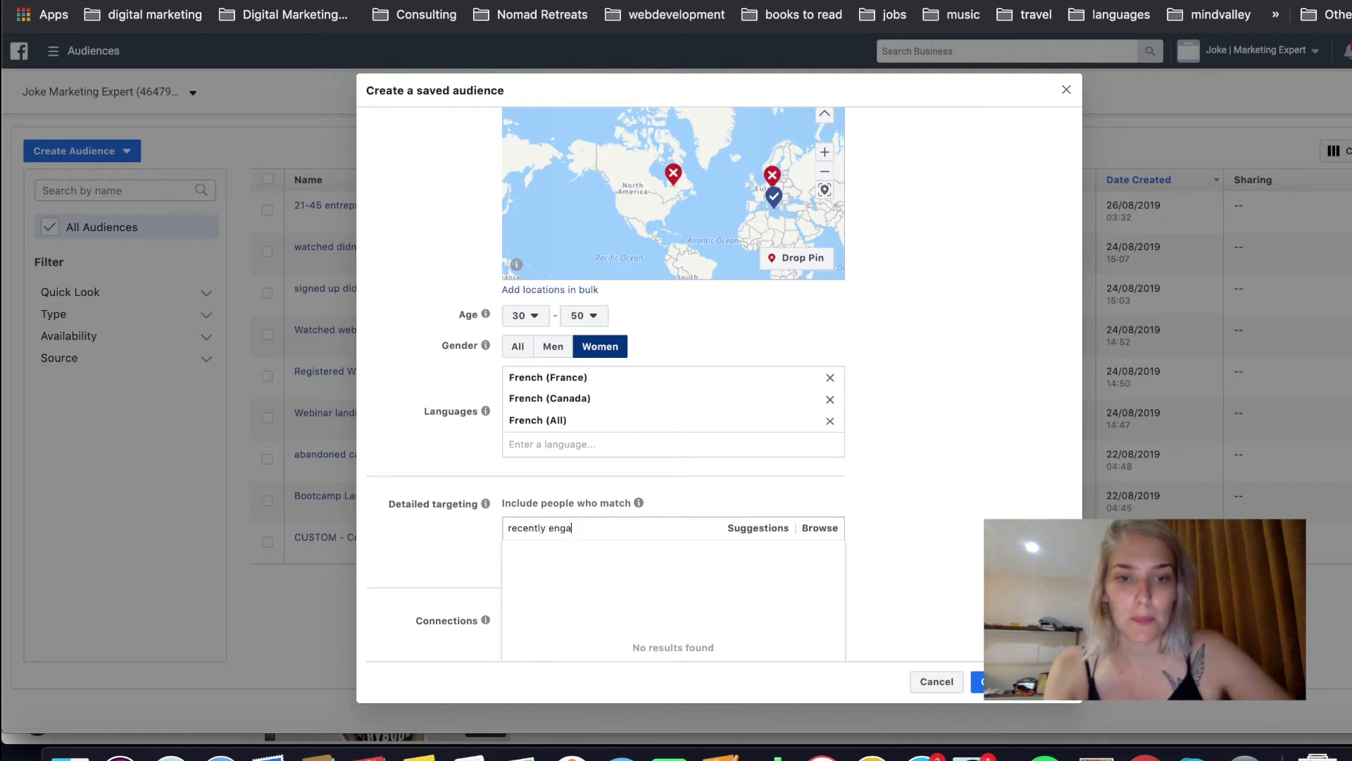
type("ged")
scroll(756, 464, "down", 2)
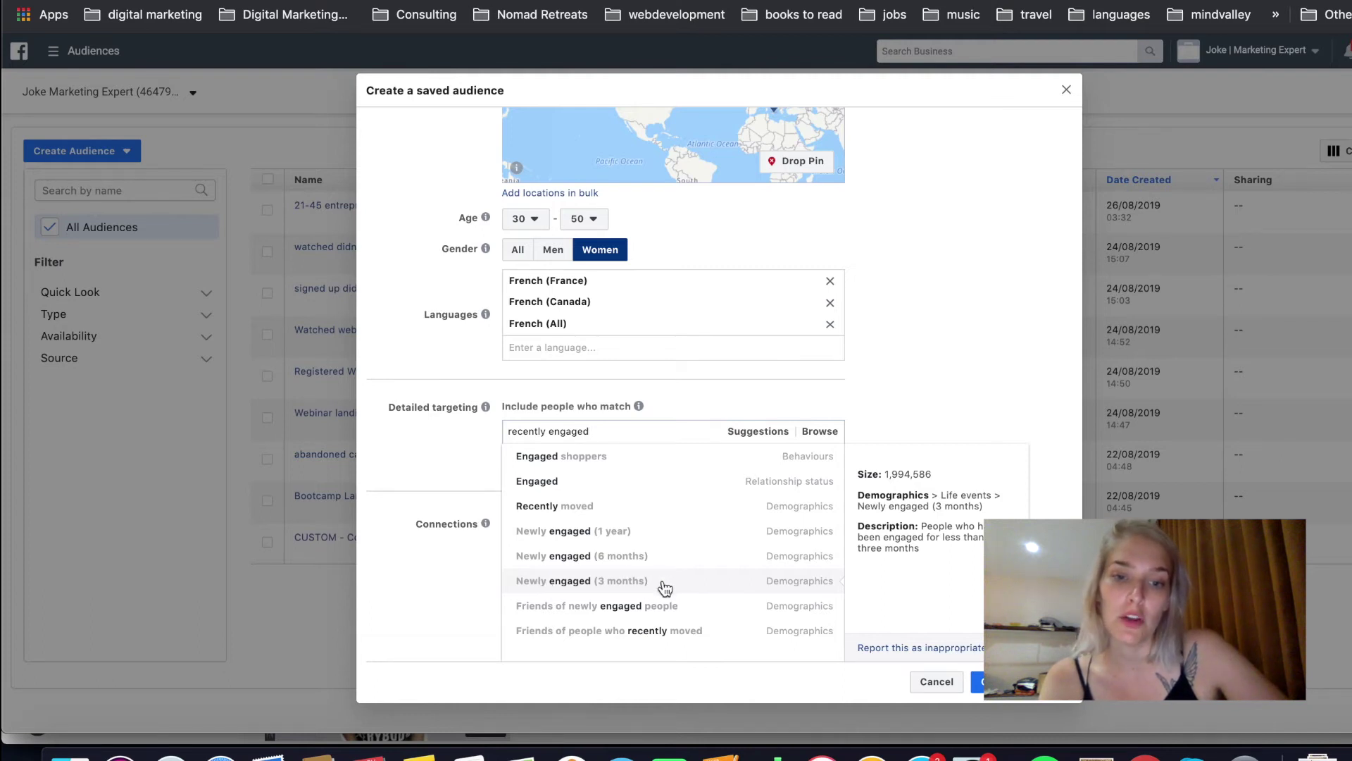
left_click(663, 583)
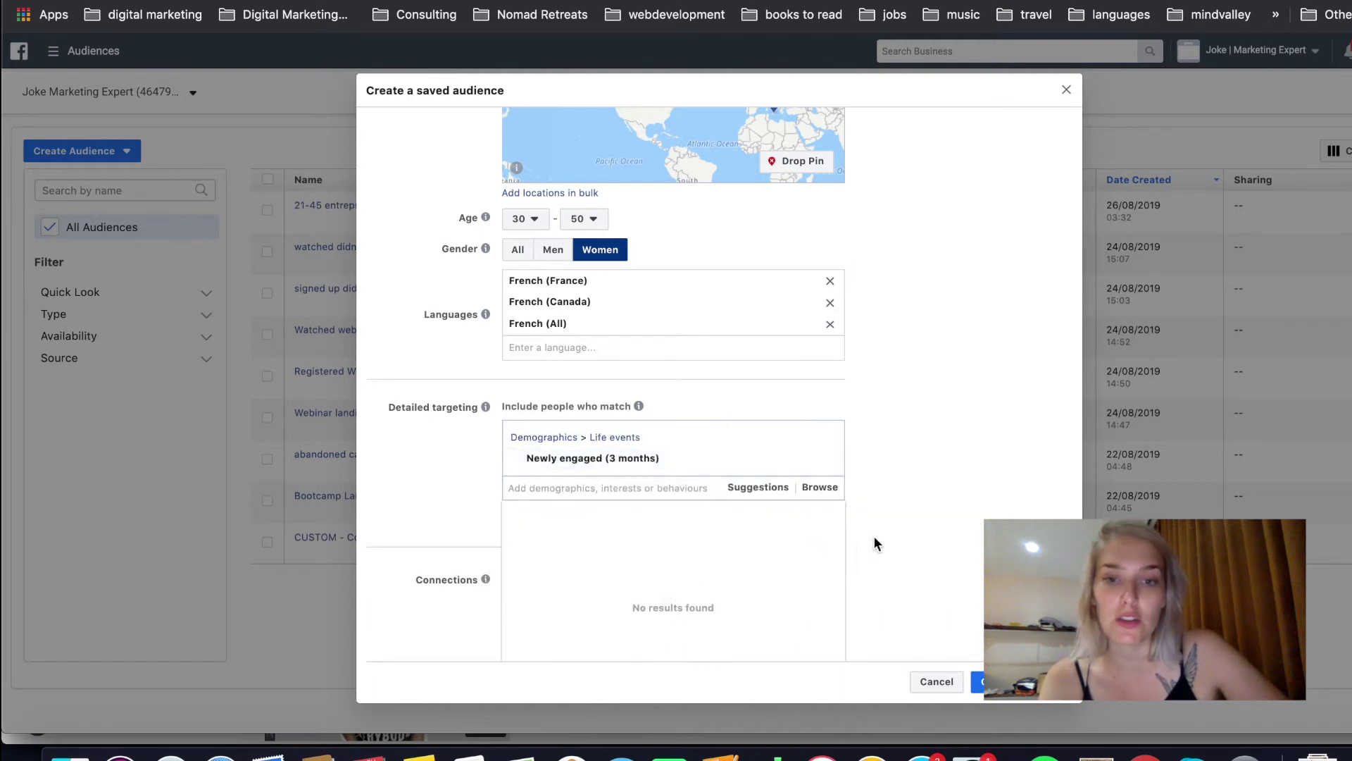
left_click(885, 521)
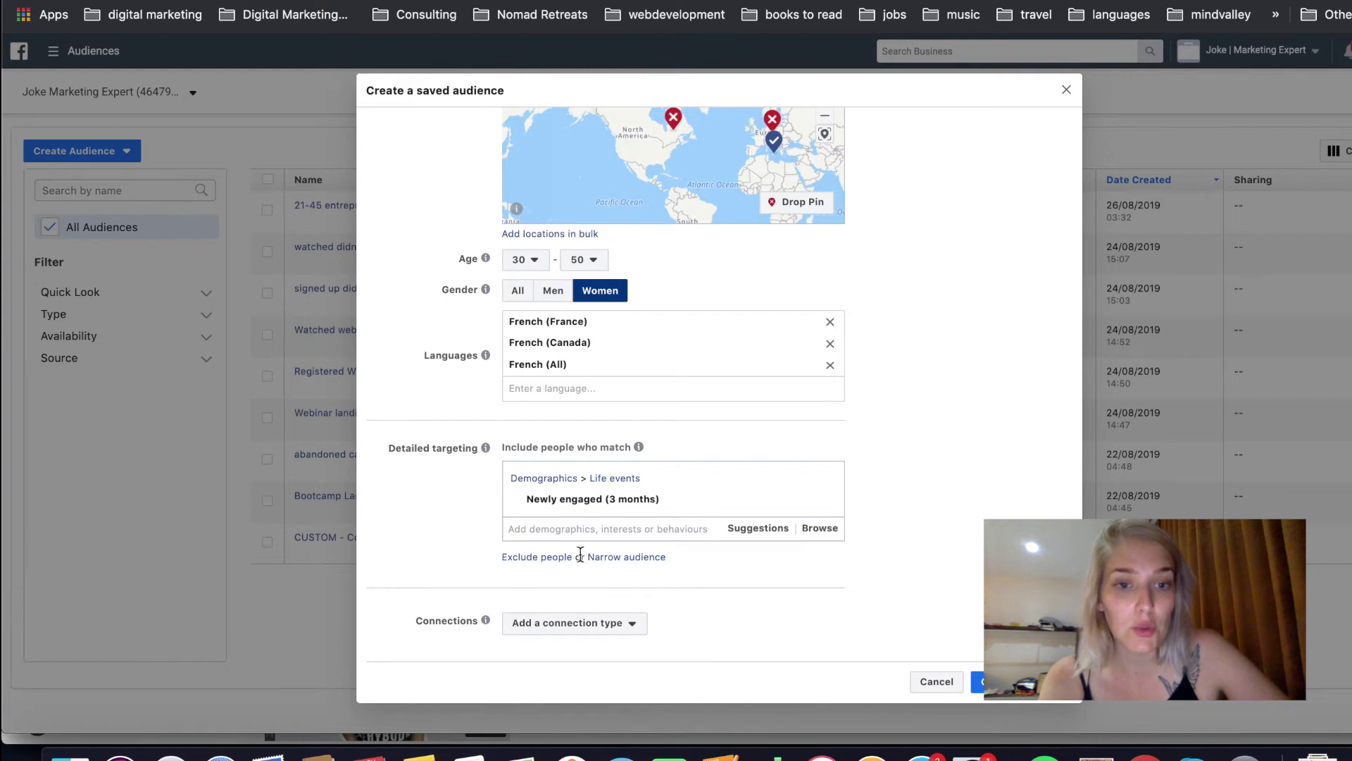
Clear the 'mobile phone use' detailed targeting search and close the suggestions
left_click(558, 530)
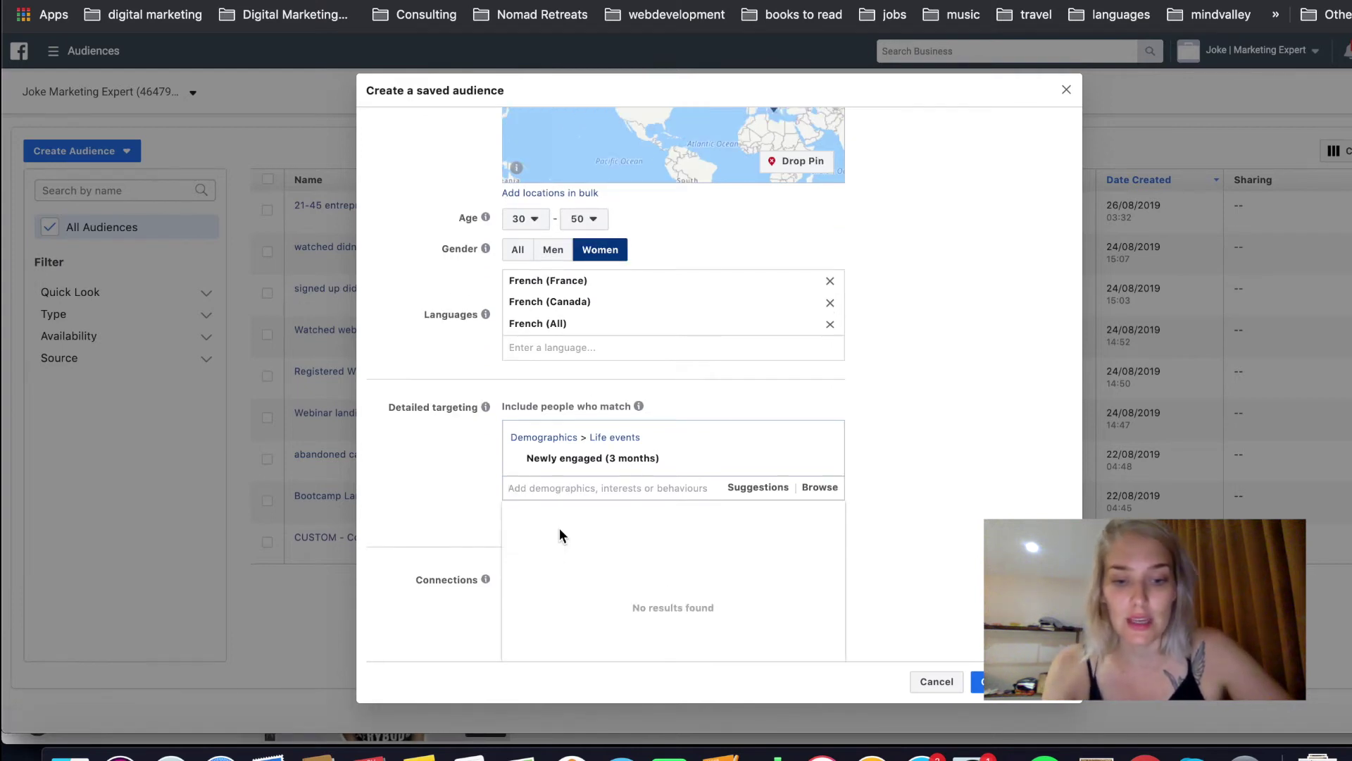
type("m")
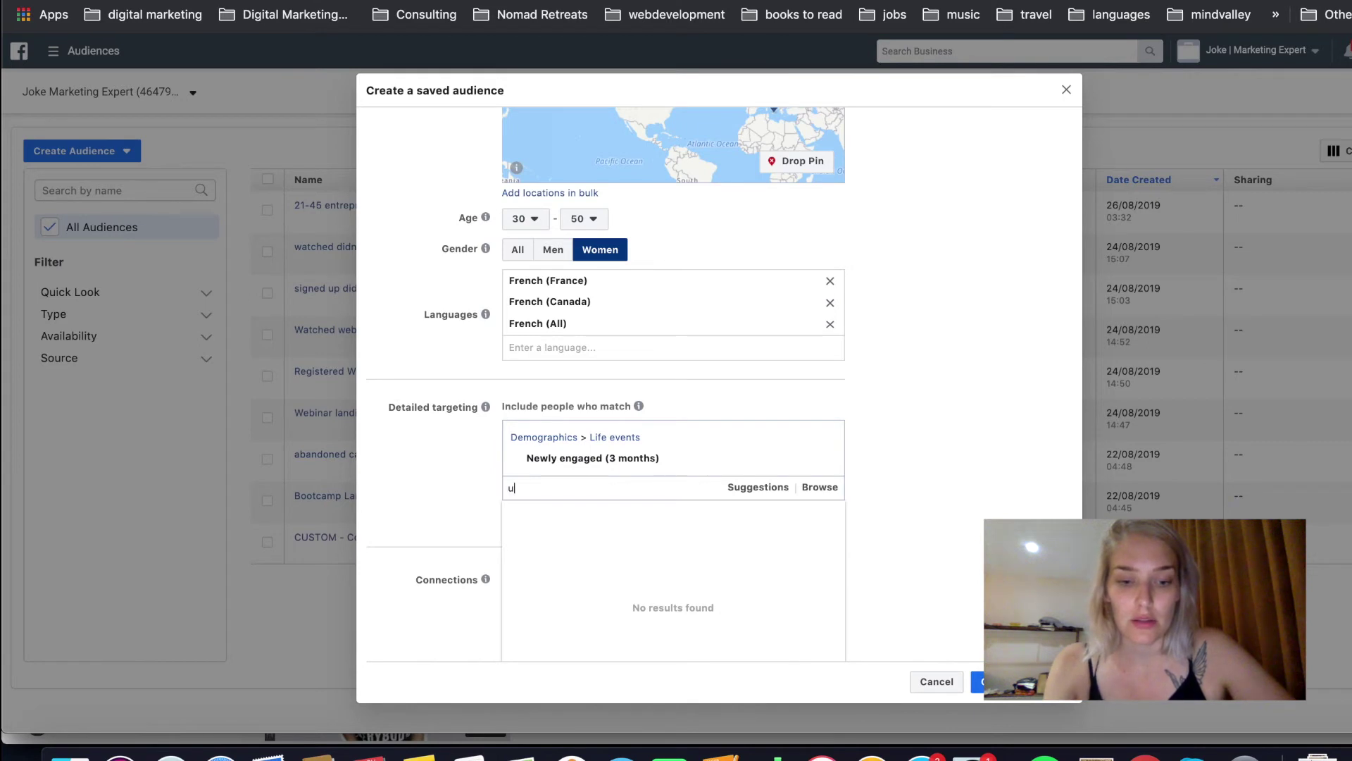
type("bile")
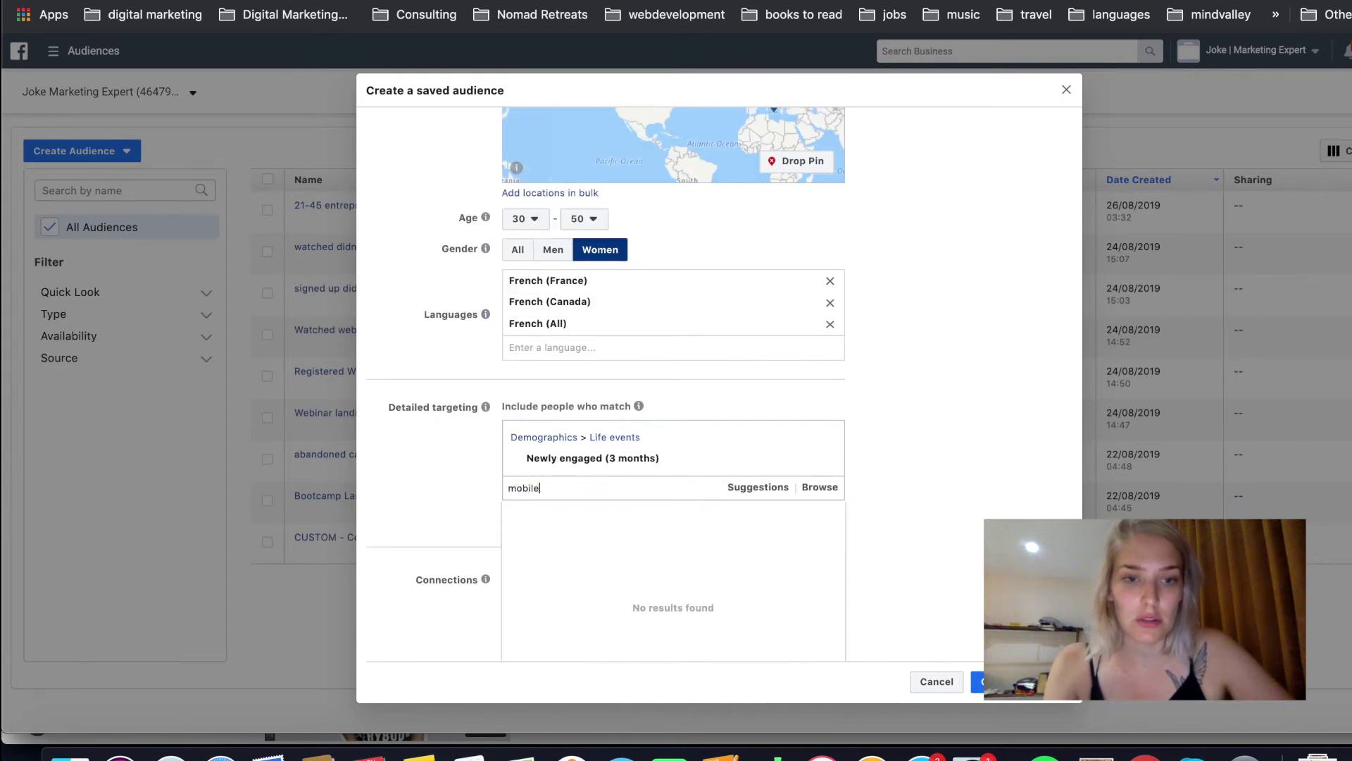
type(" phone use")
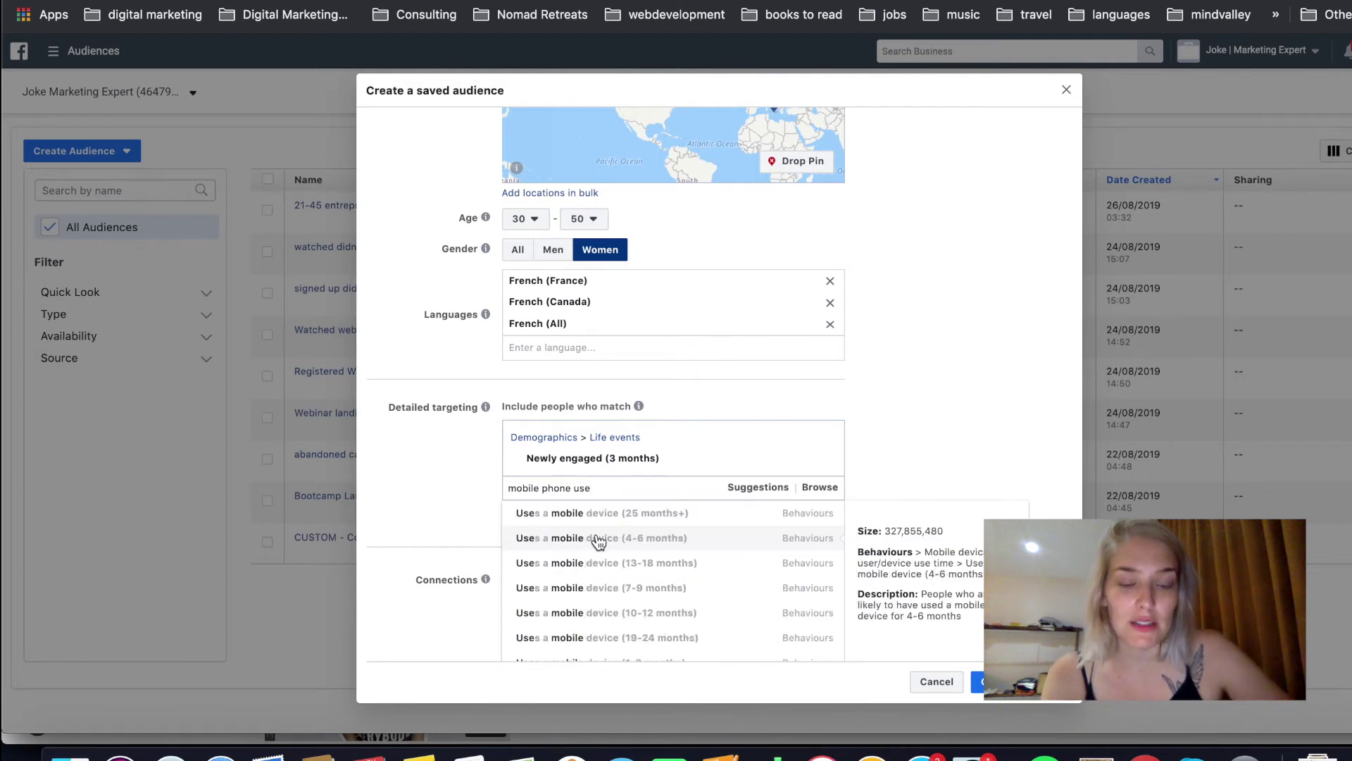
scroll(642, 588, "up", 2)
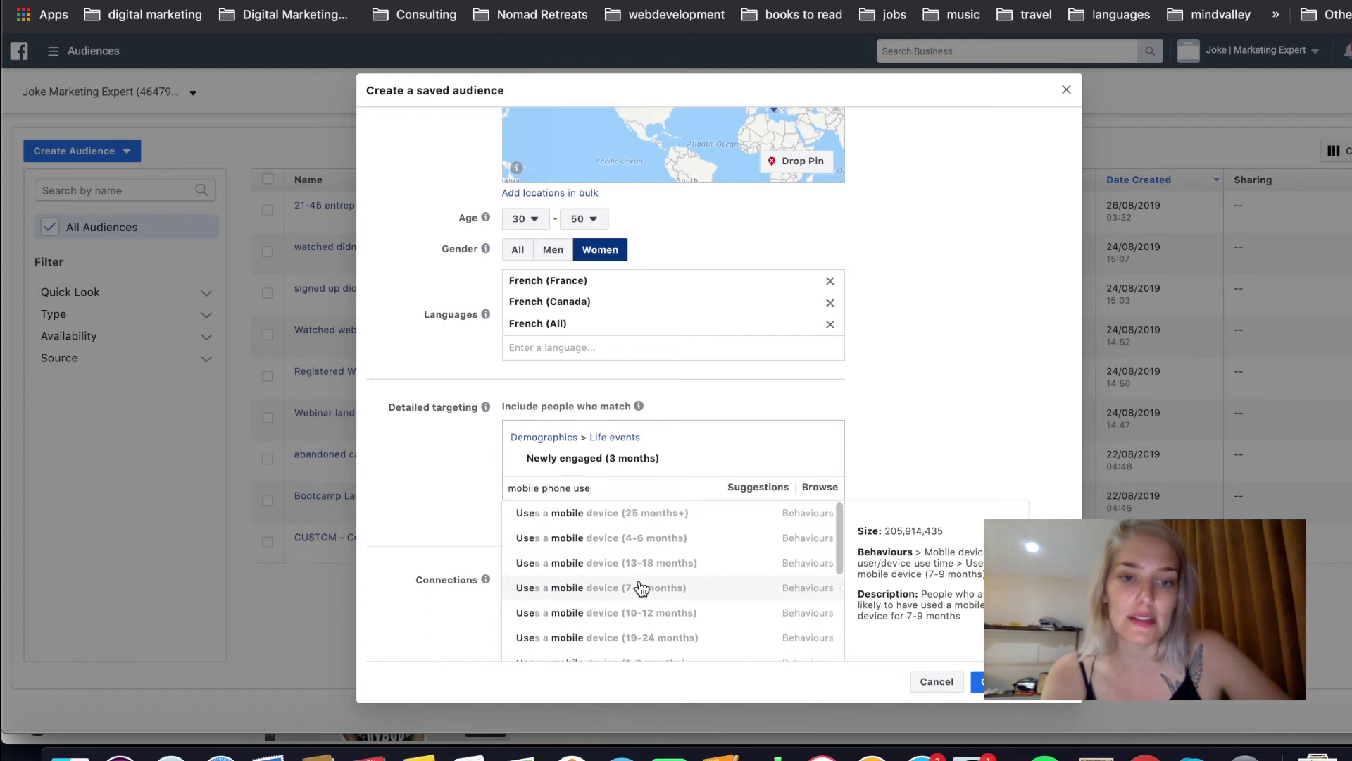
scroll(641, 587, "up", 1)
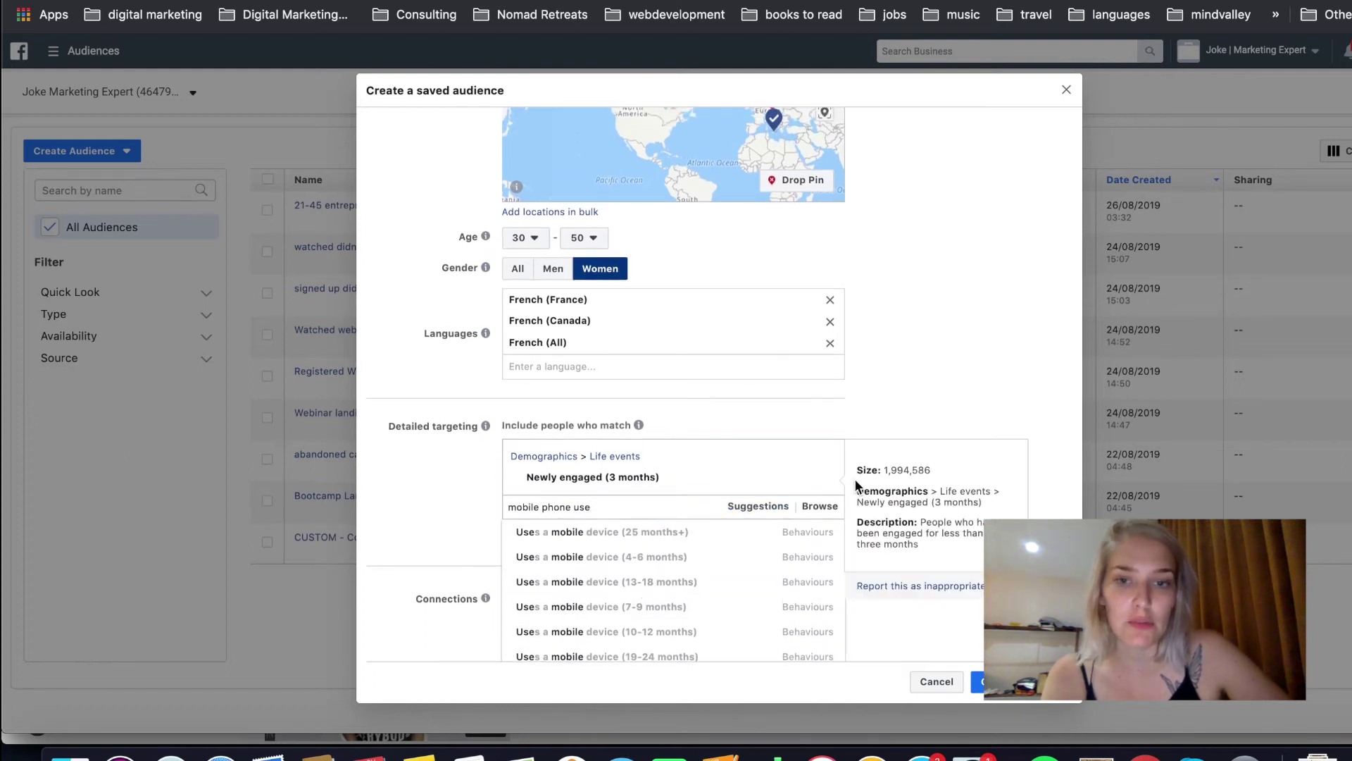
scroll(946, 372, "down", 2)
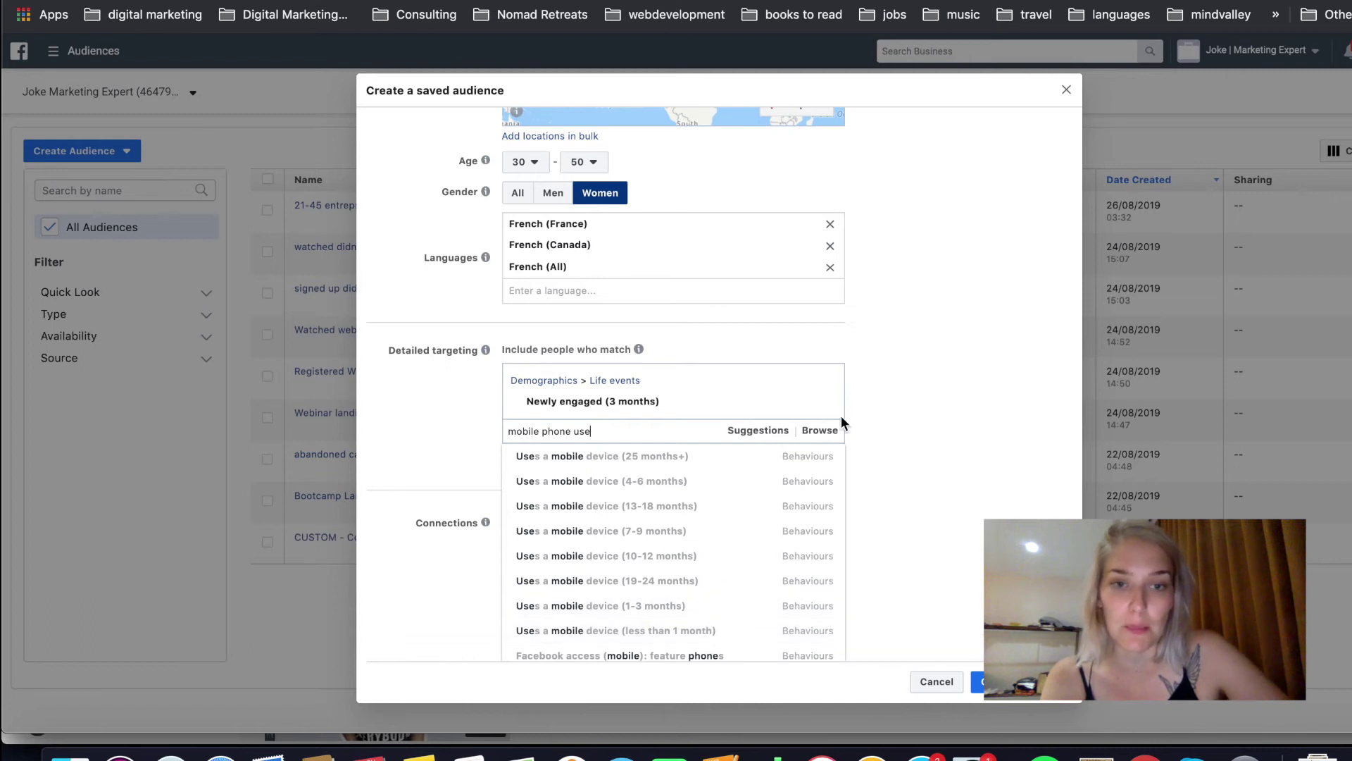
triple_click(677, 429)
key("BackSpace")
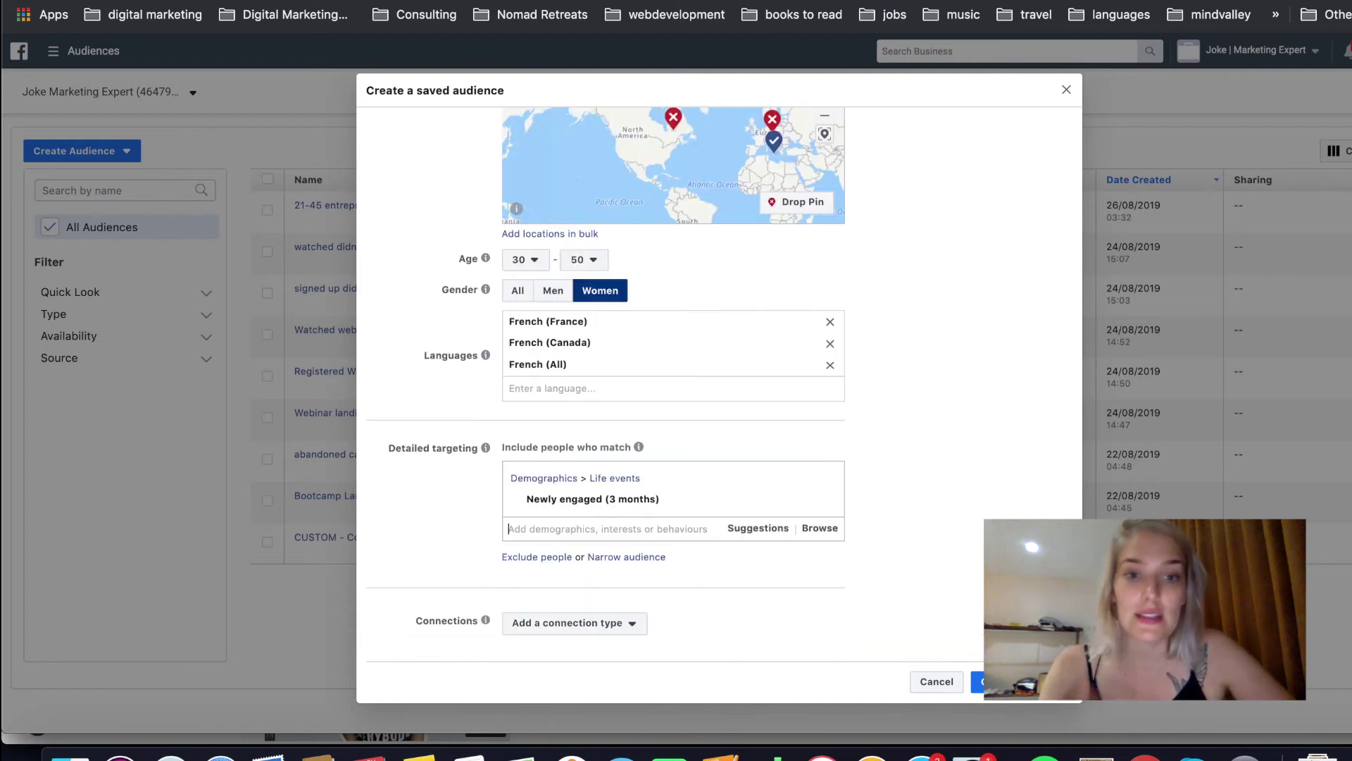
left_click(914, 398)
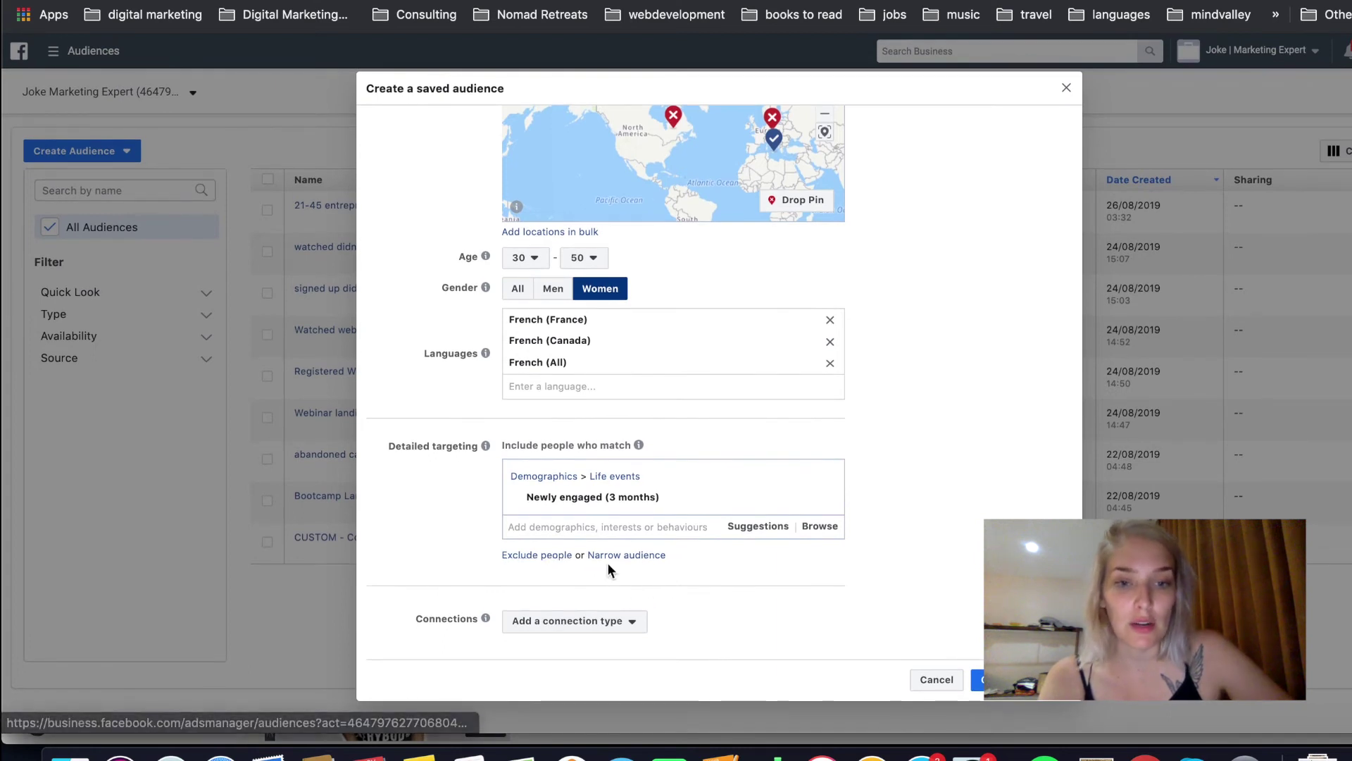
Discard the Exclude people section and add an empty Narrow audience group
left_click(552, 564)
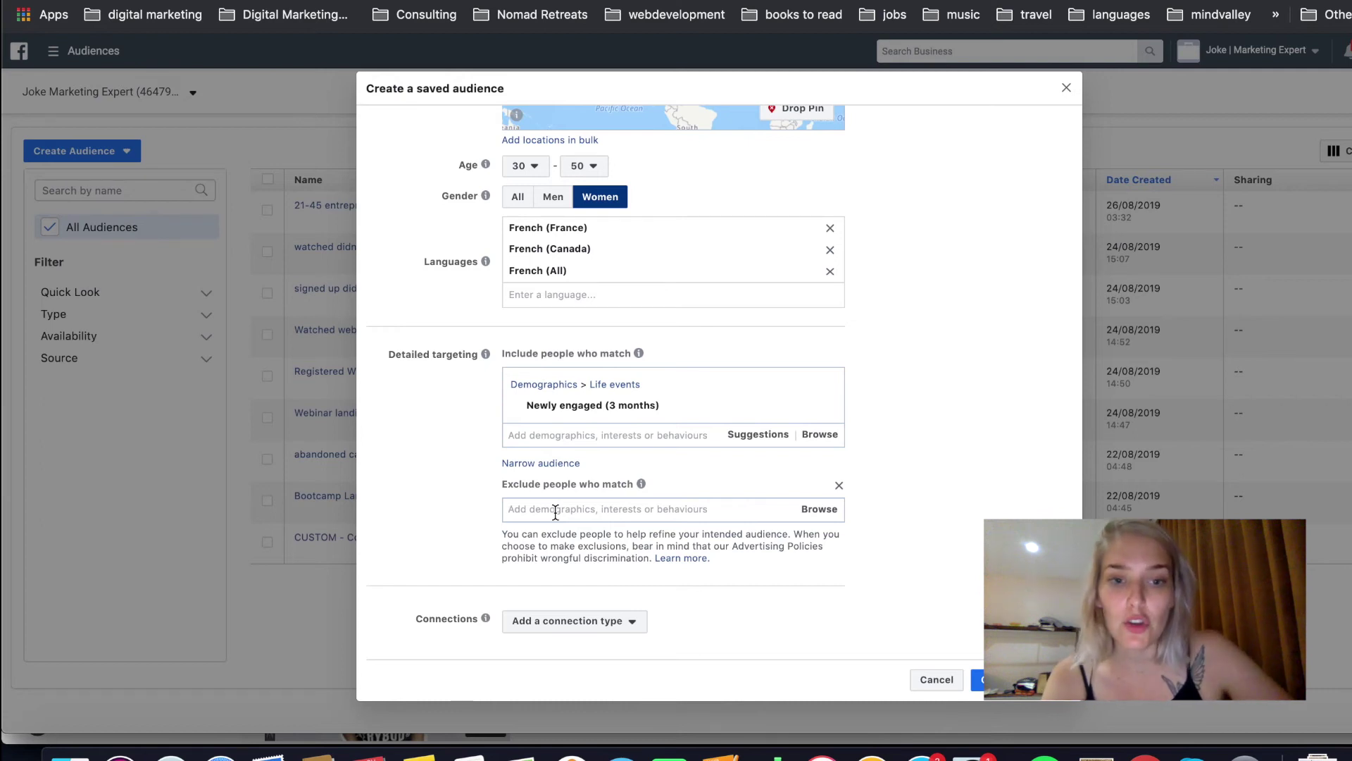
left_click(575, 508)
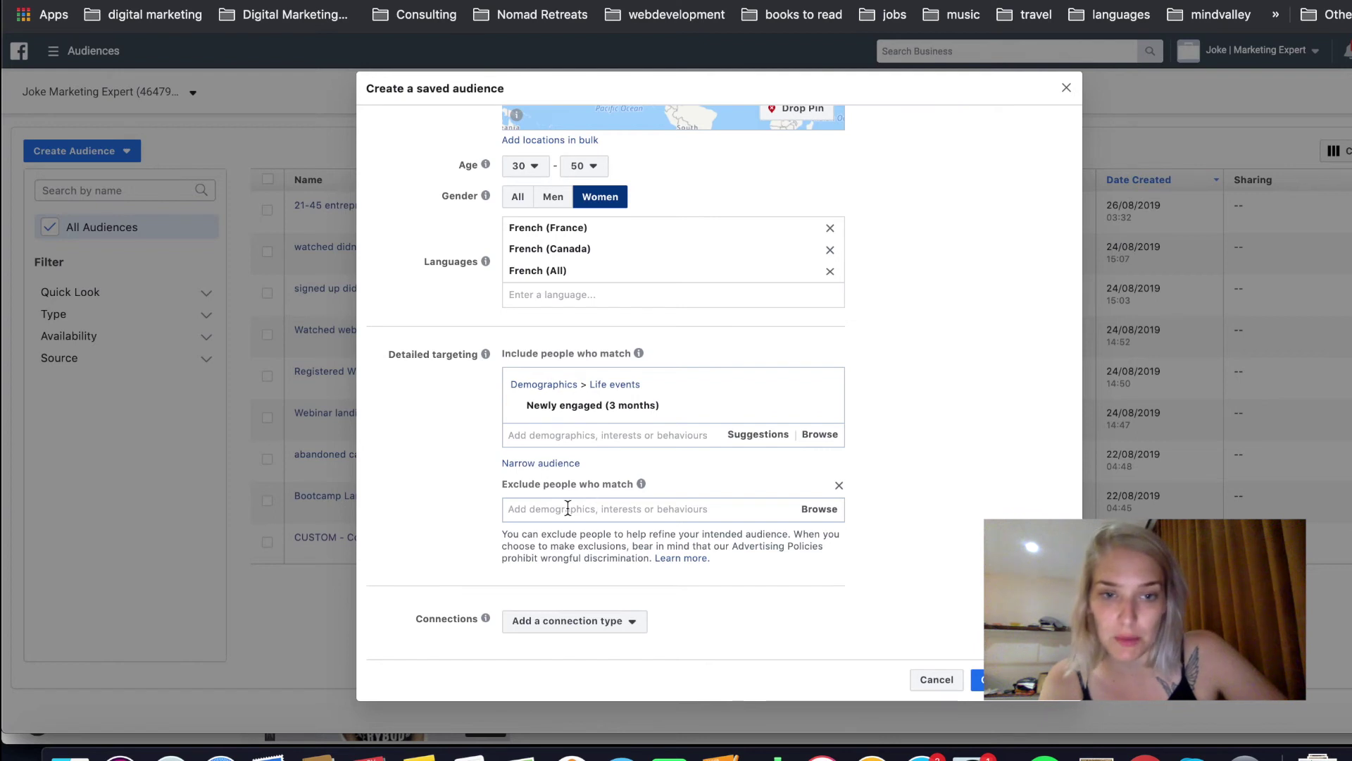
left_click(839, 486)
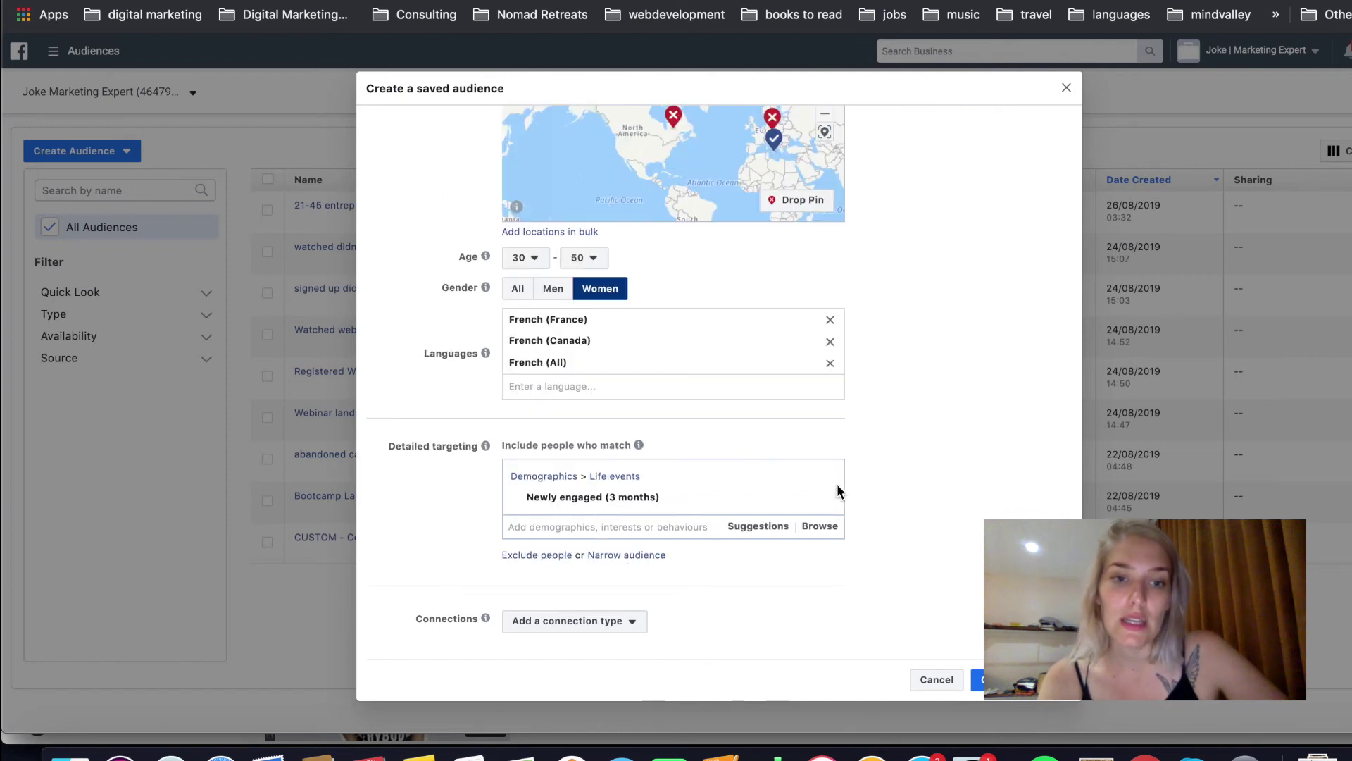
left_click(603, 560)
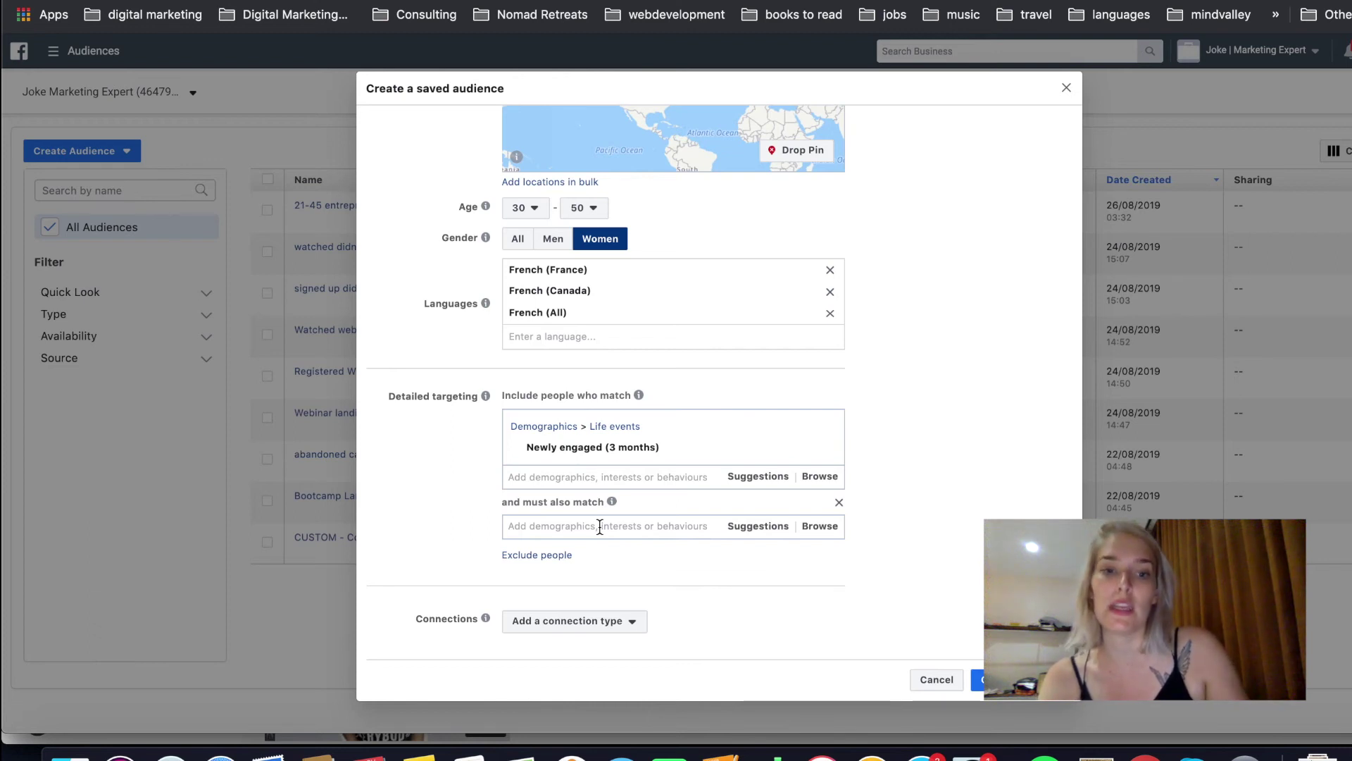
Add Recently moved as a must-also-match criterion, then remove that narrowing section
left_click(599, 527)
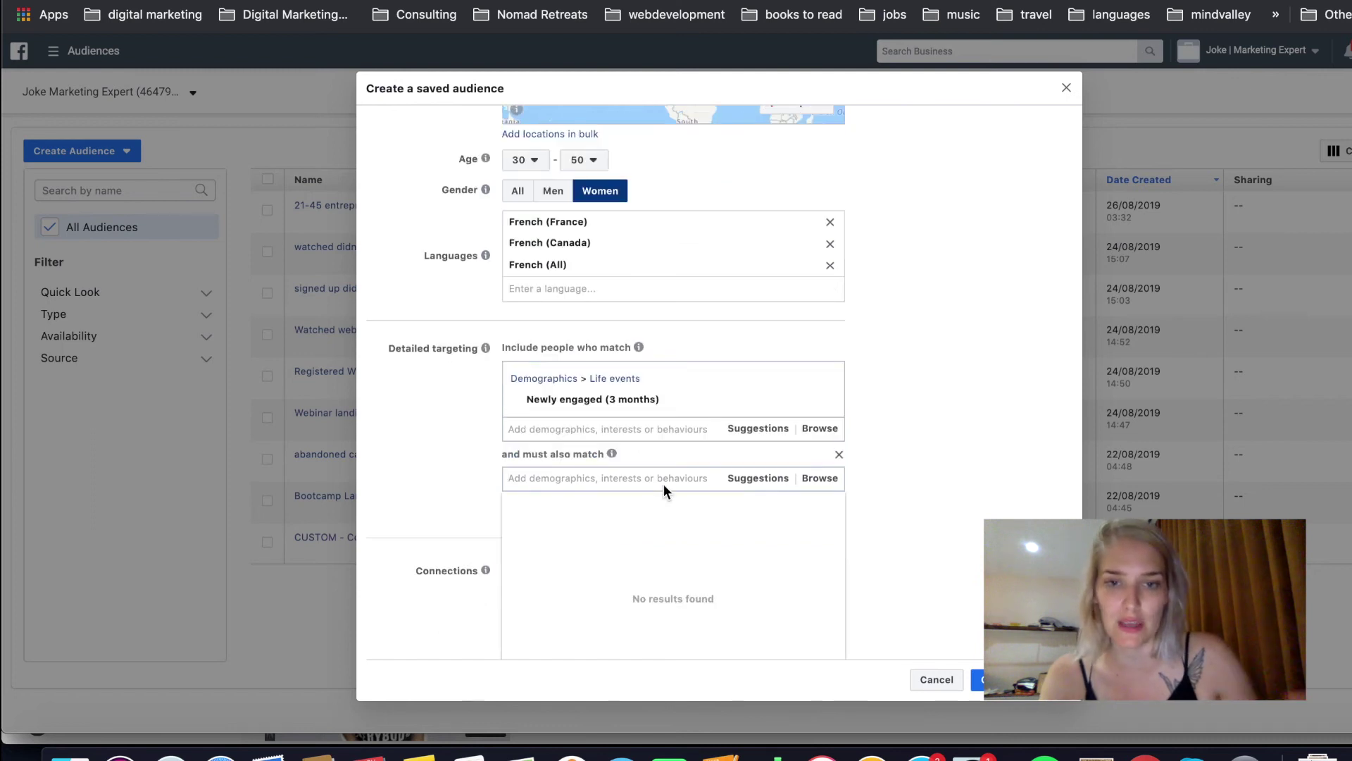
type("recently ")
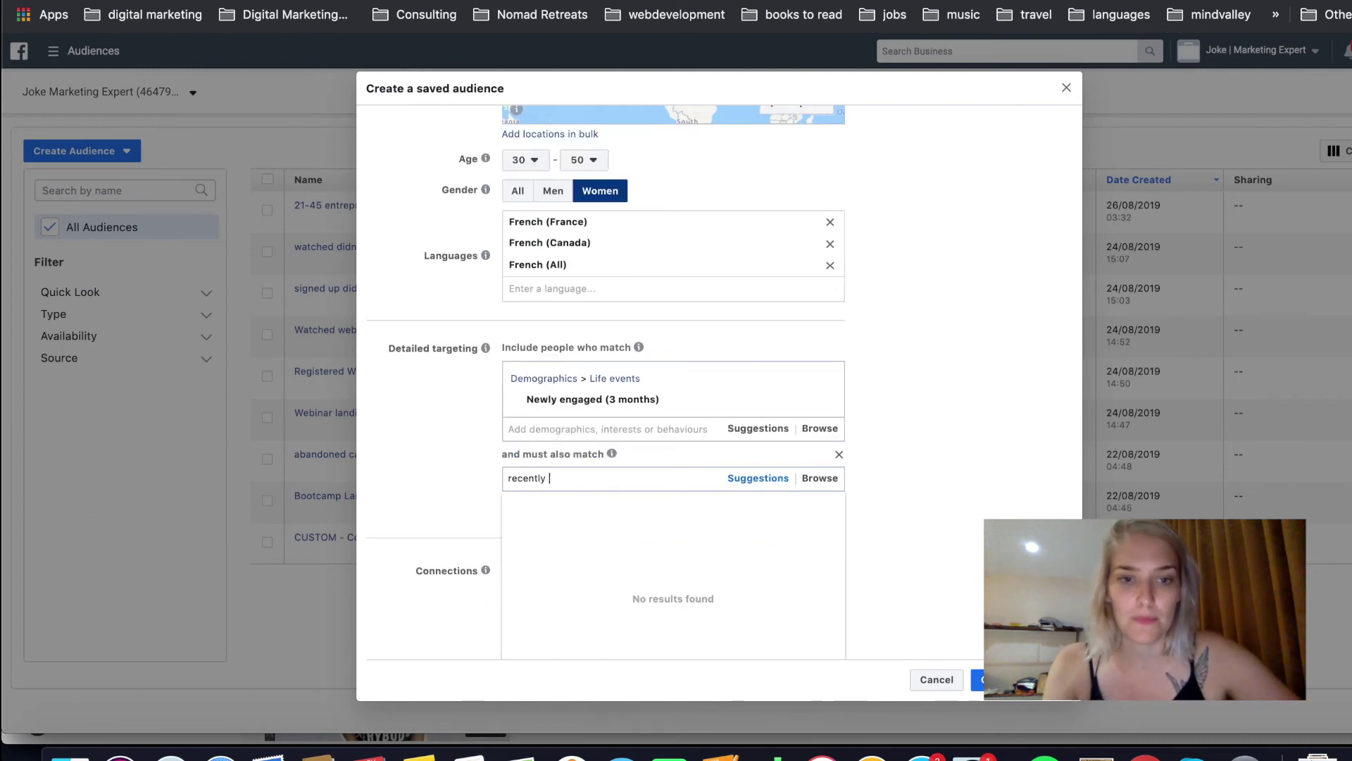
type("moved")
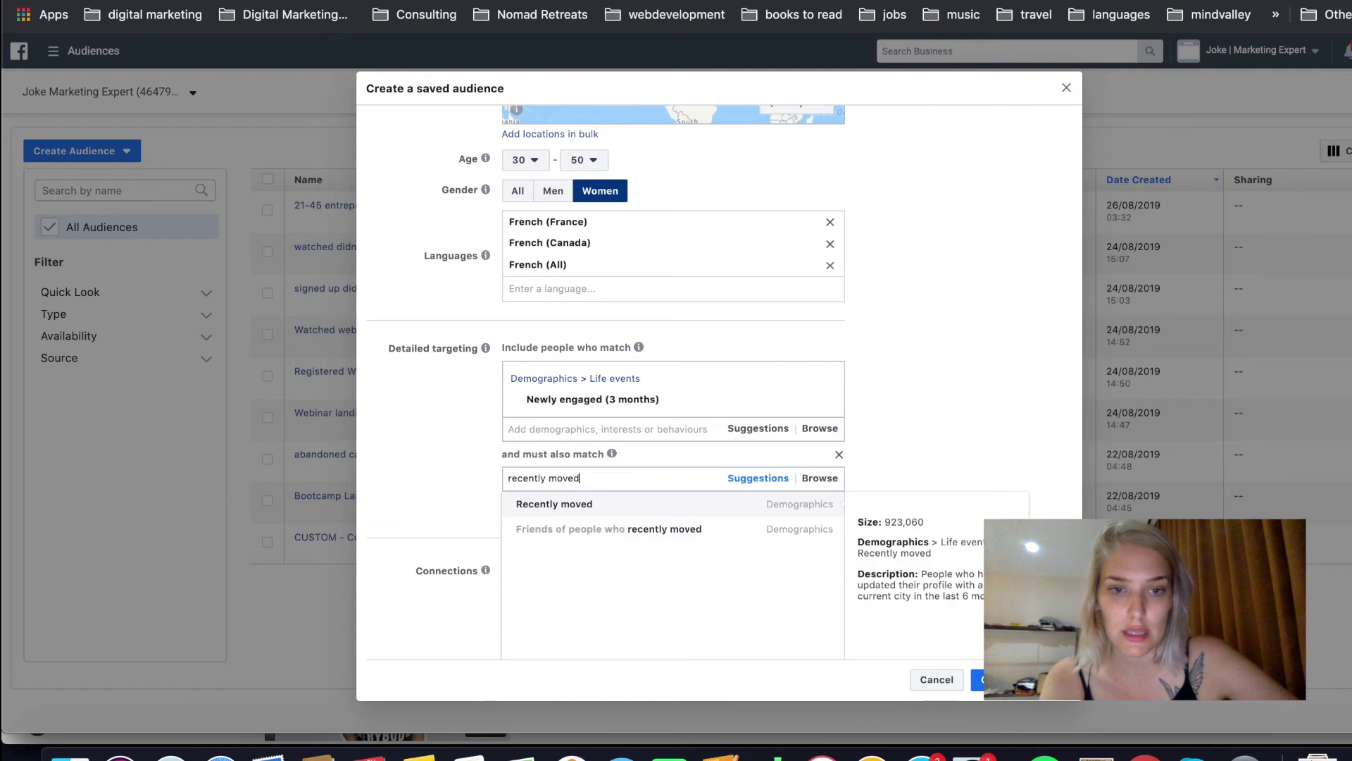
left_click(733, 503)
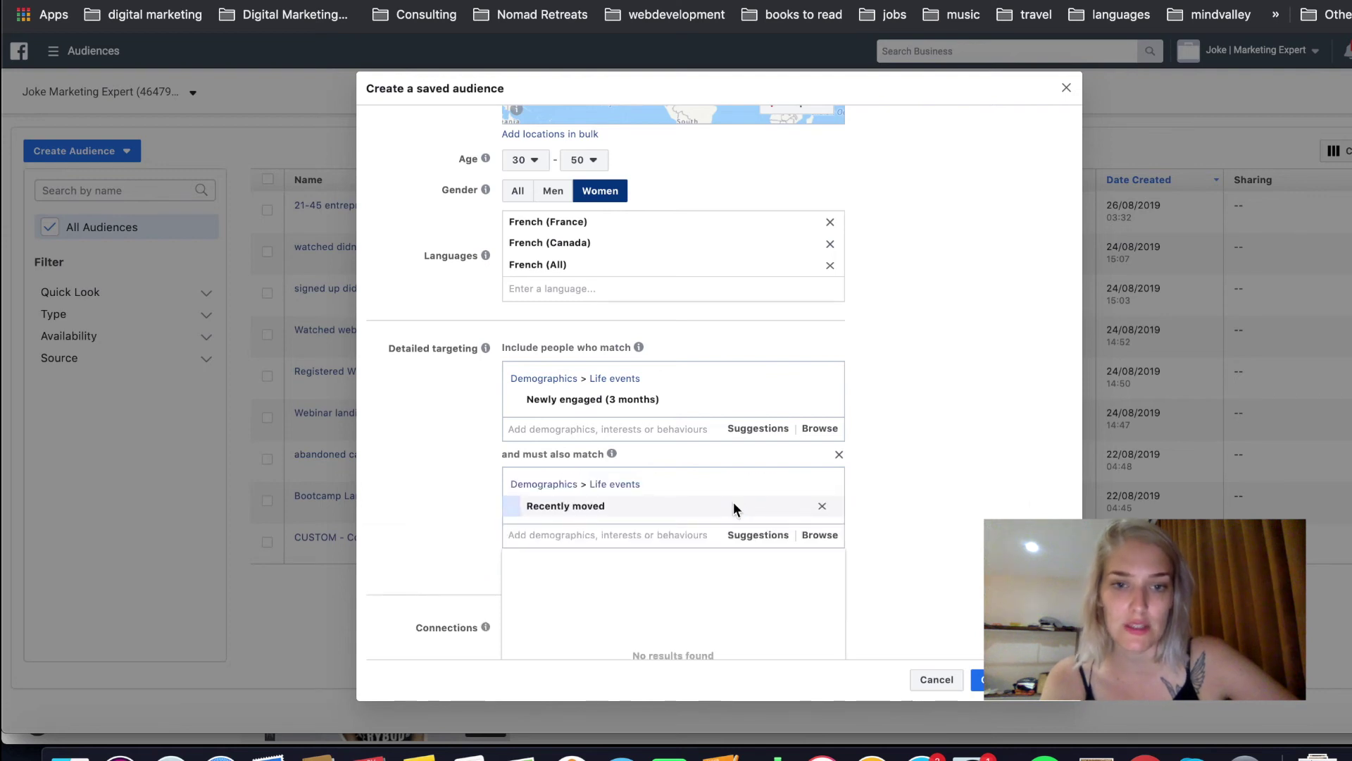
left_click(946, 495)
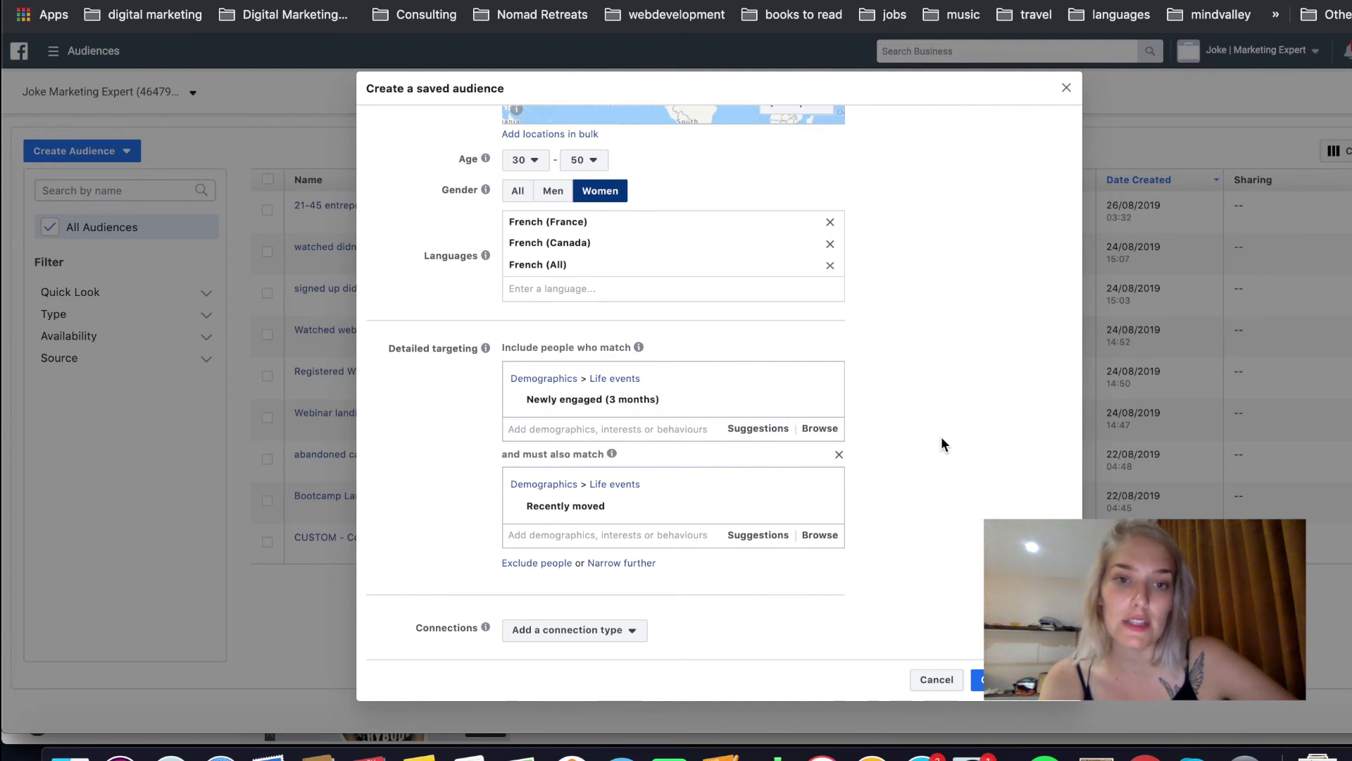
scroll(942, 437, "up", 4)
scroll(942, 437, "up", 3)
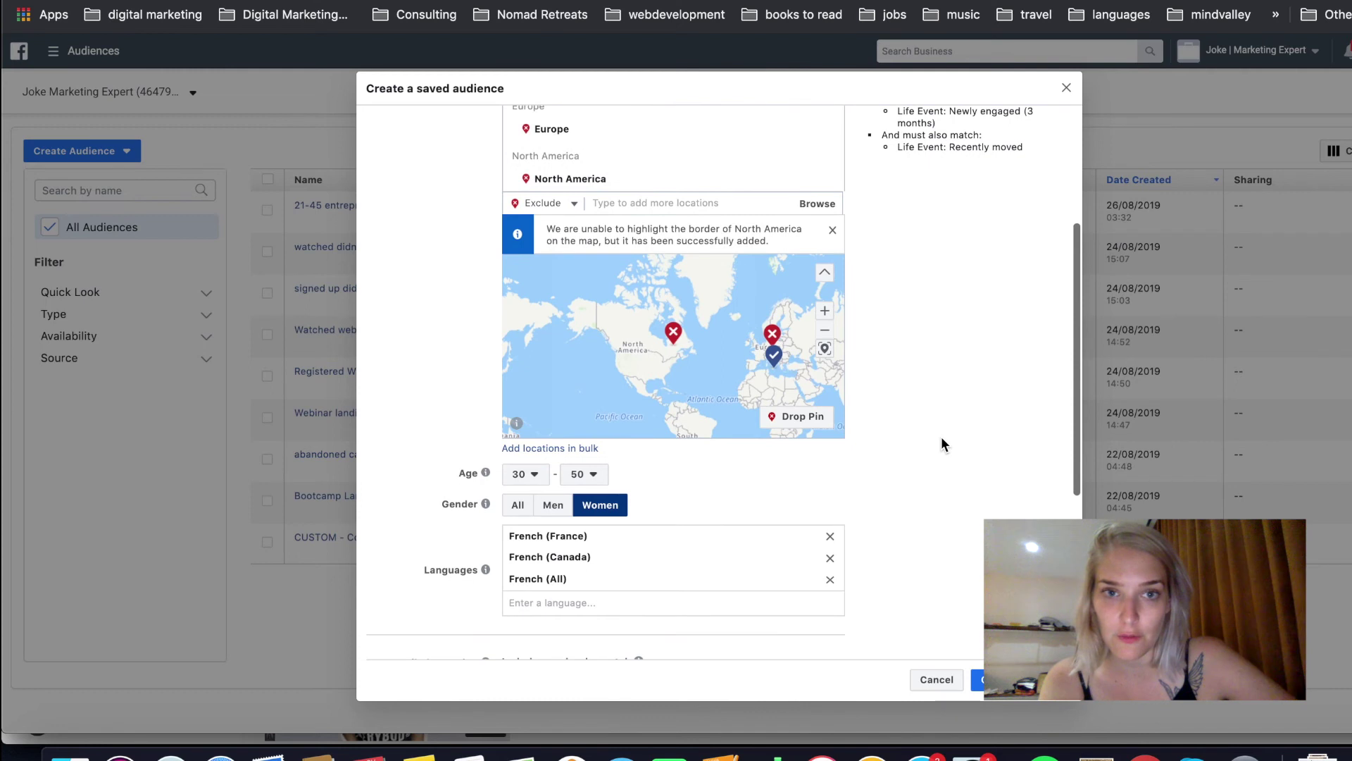
scroll(941, 437, "down", 1)
scroll(941, 436, "up", 4)
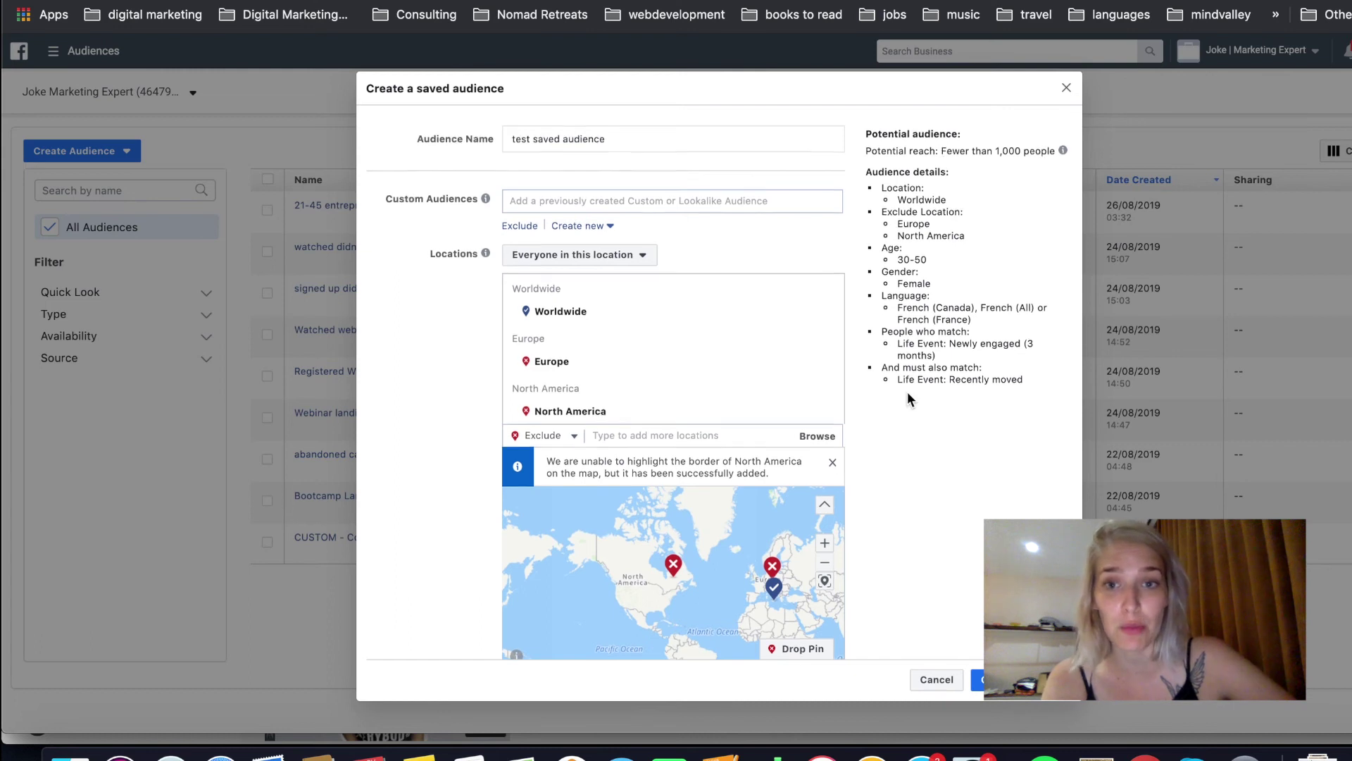
scroll(908, 392, "down", 8)
left_click(840, 444)
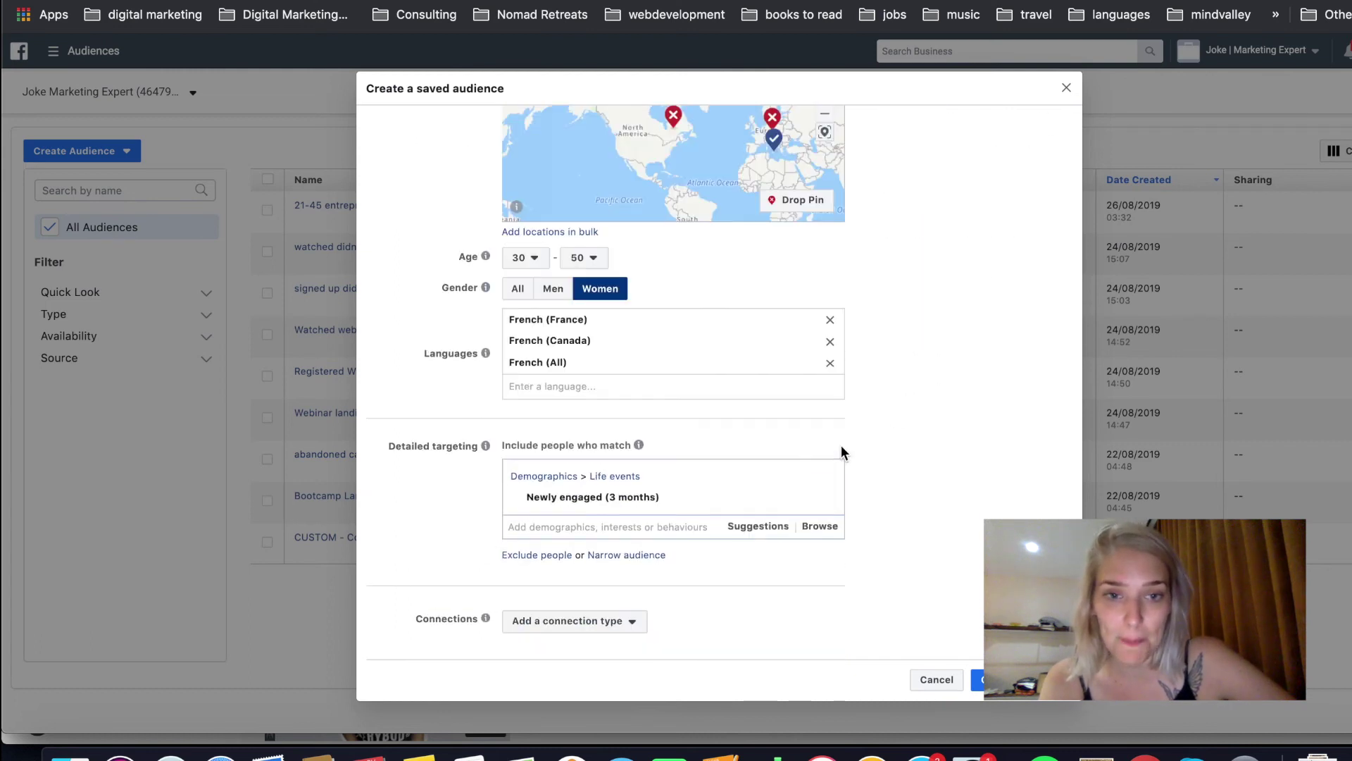
scroll(876, 384, "up", 8)
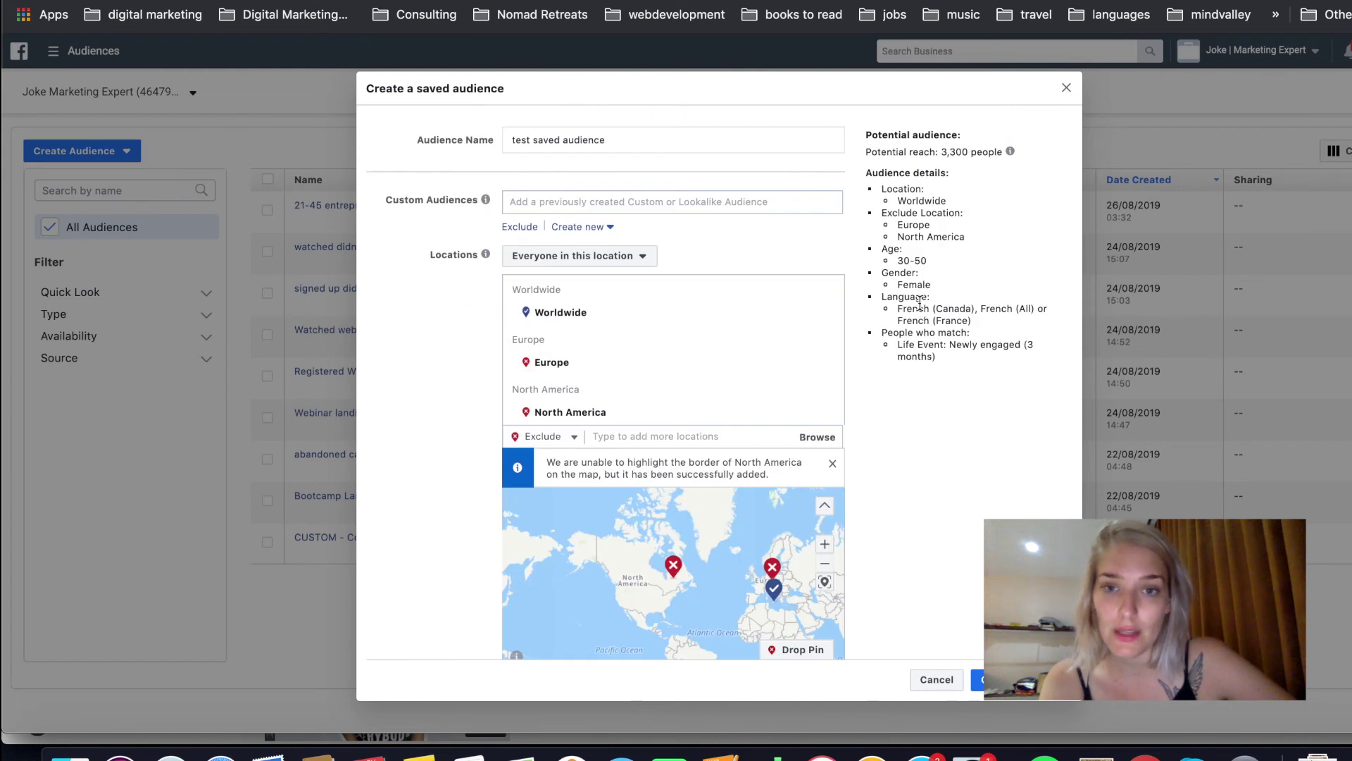
scroll(921, 308, "down", 8)
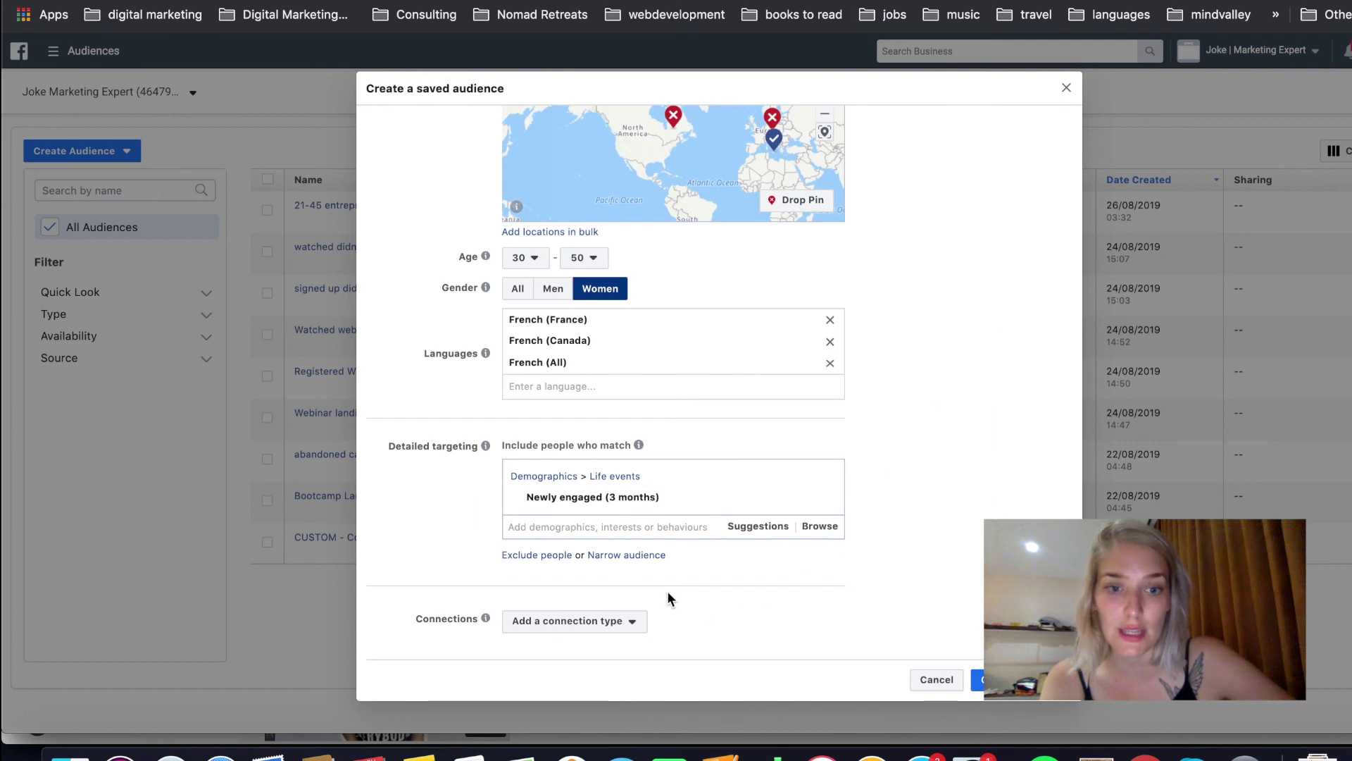
left_click(620, 625)
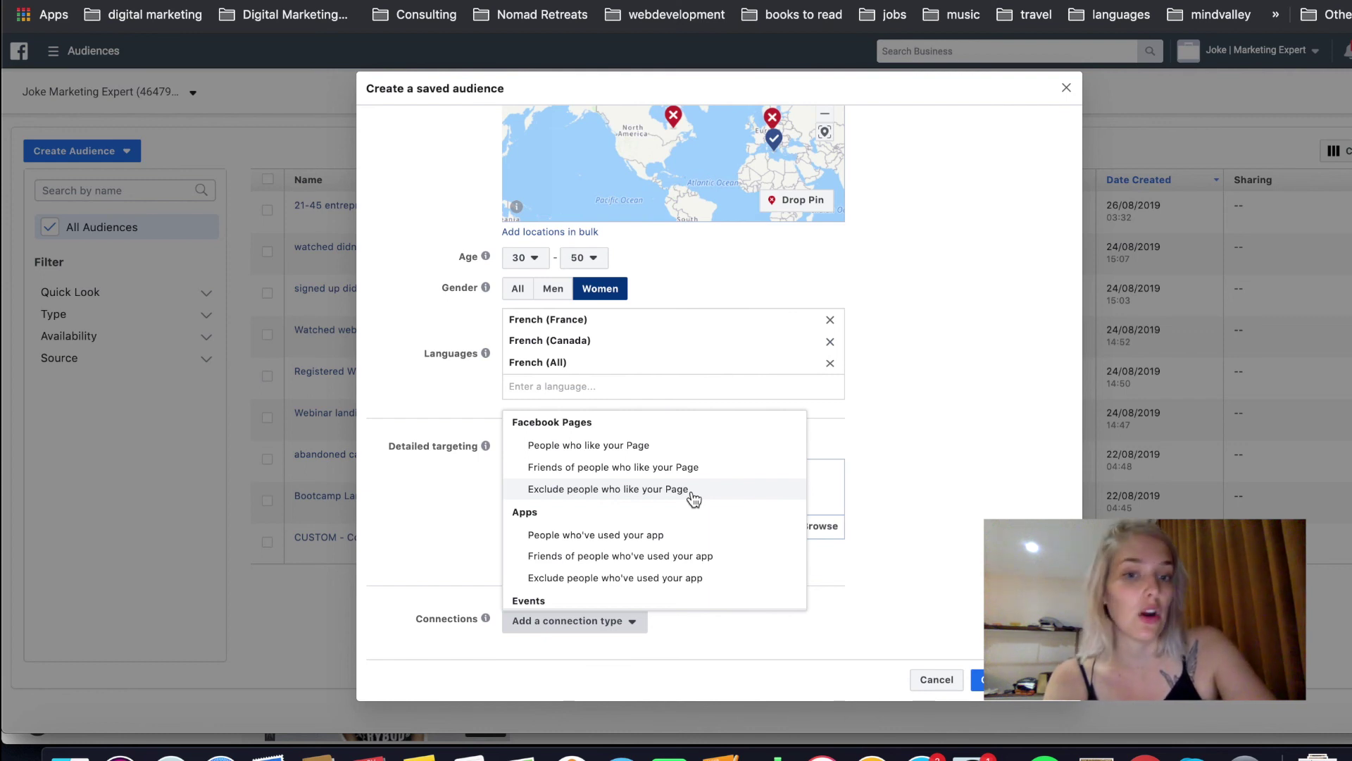
scroll(693, 497, "down", 2)
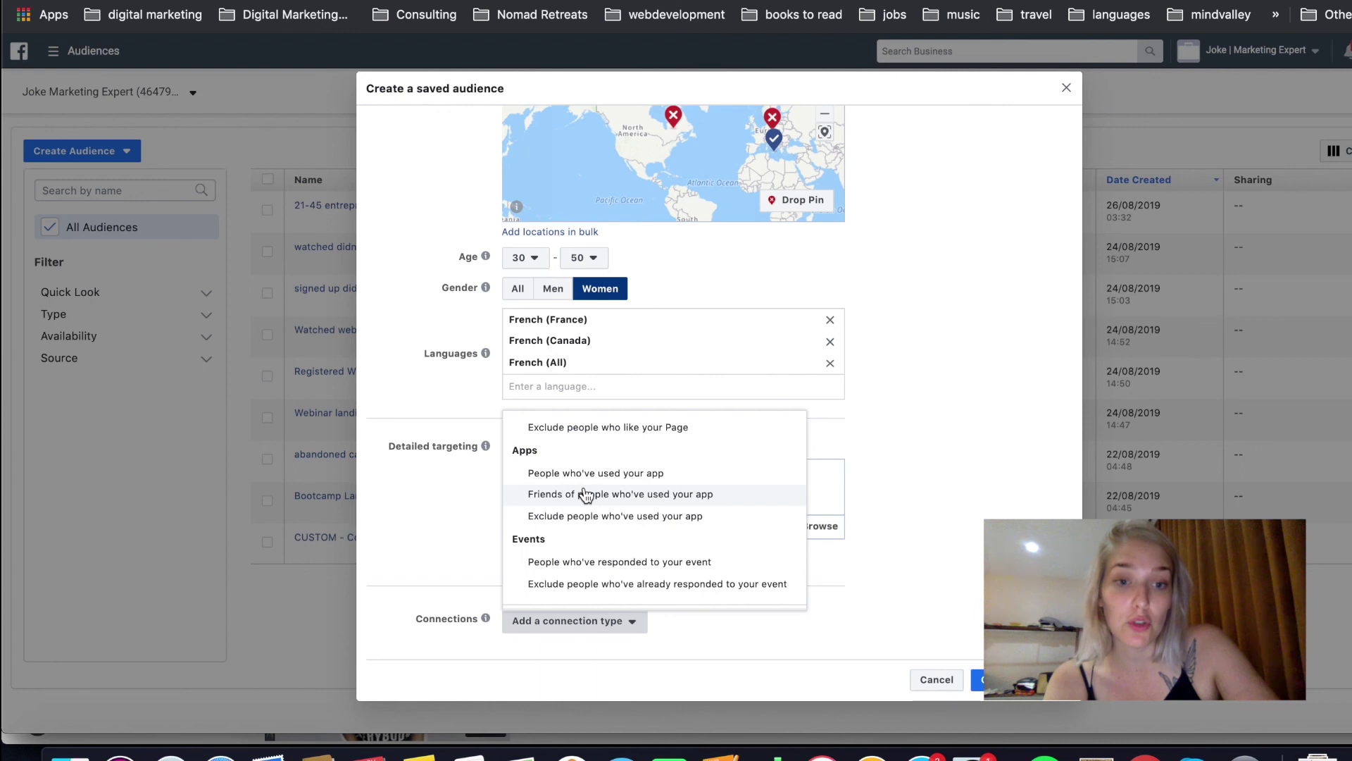
scroll(584, 494, "down", 1)
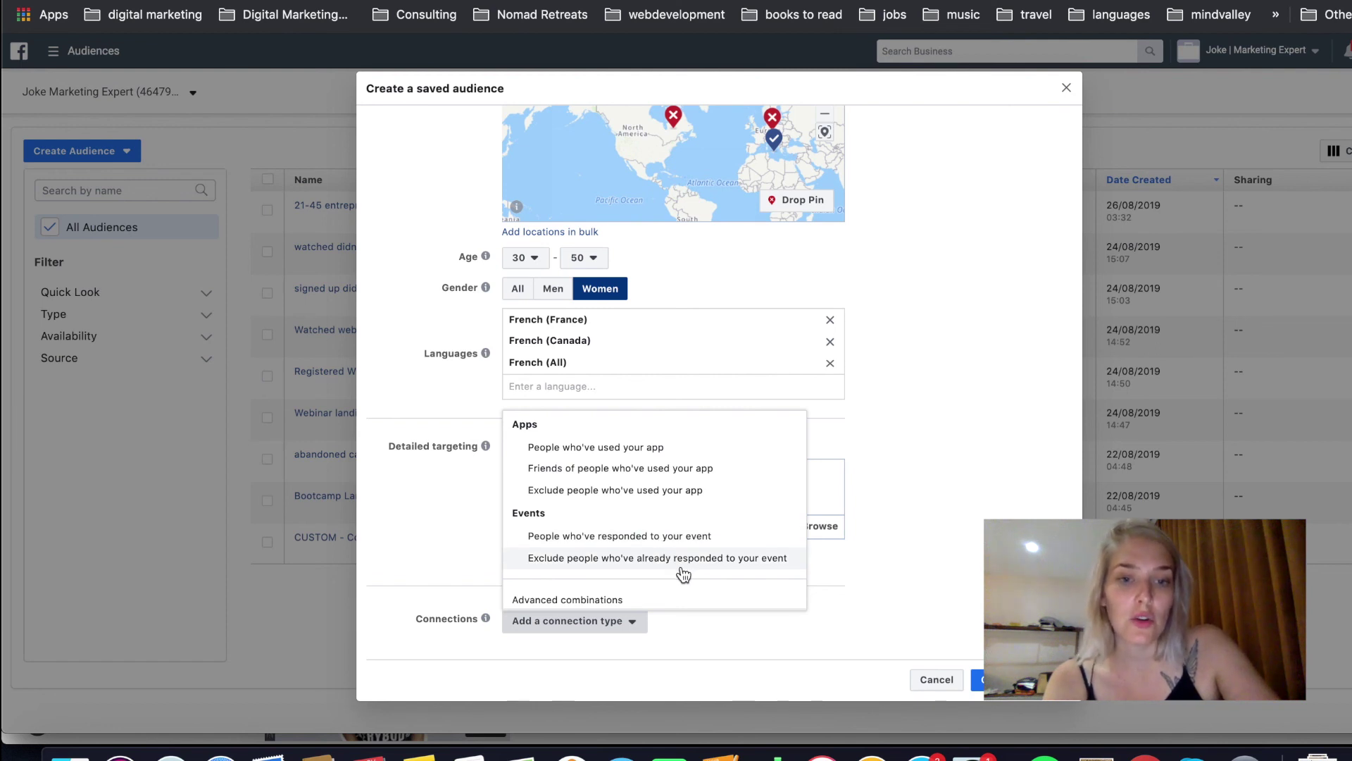
left_click(705, 635)
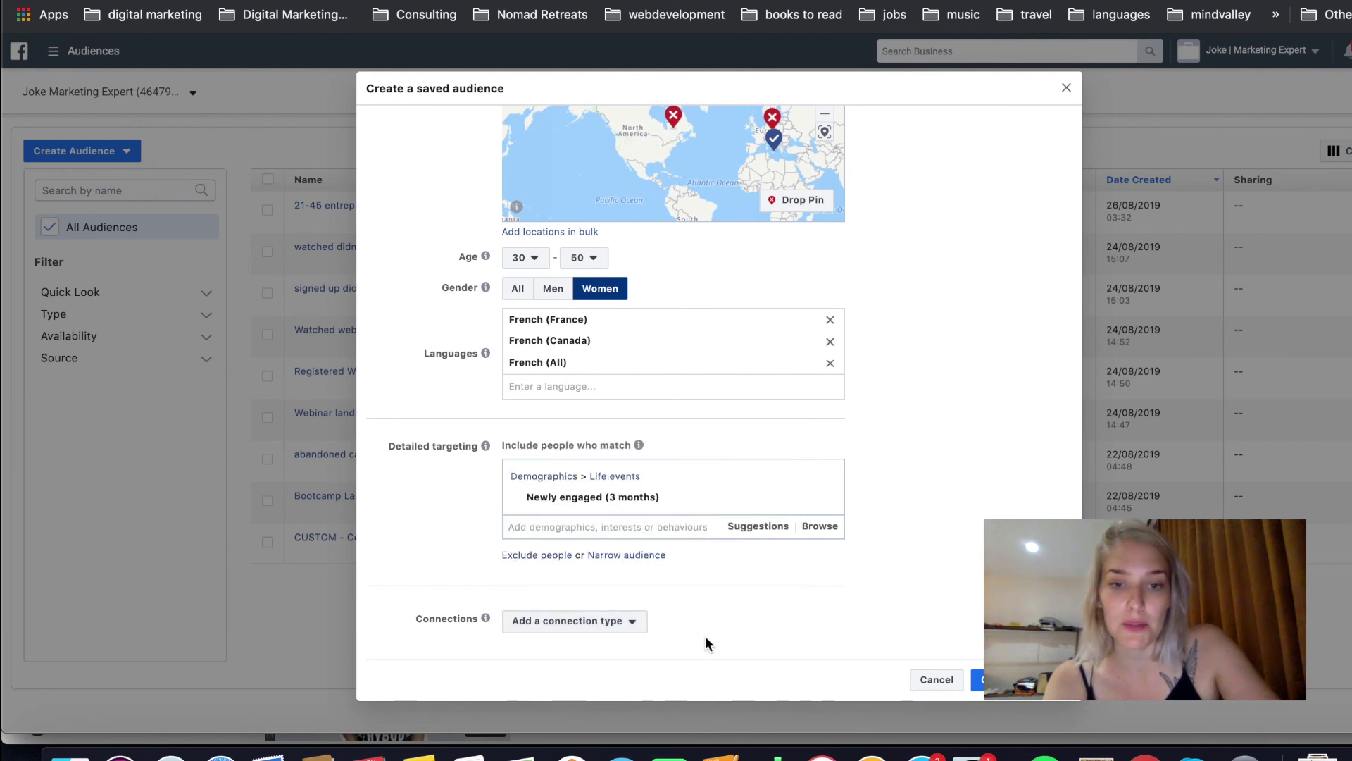
Create the 'test' saved audience and return to the Audiences list
left_click(977, 679)
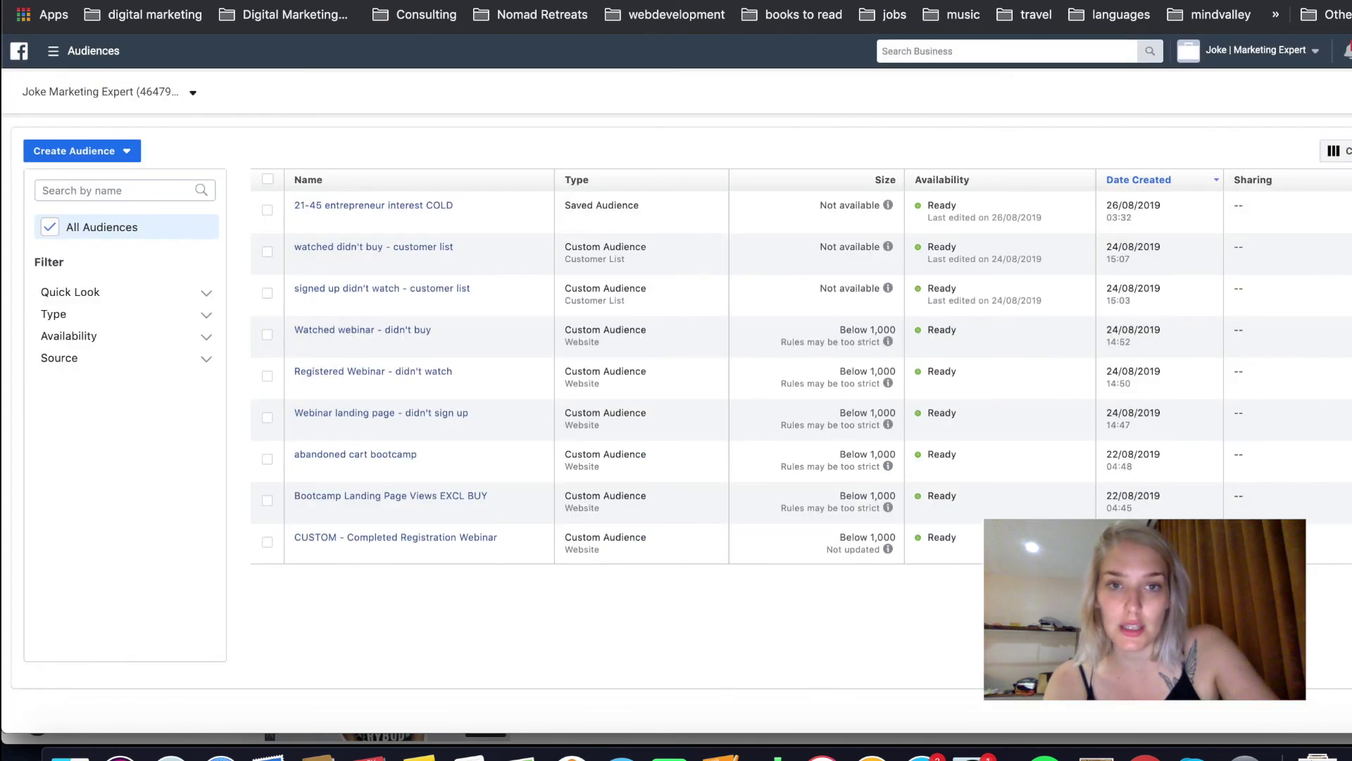